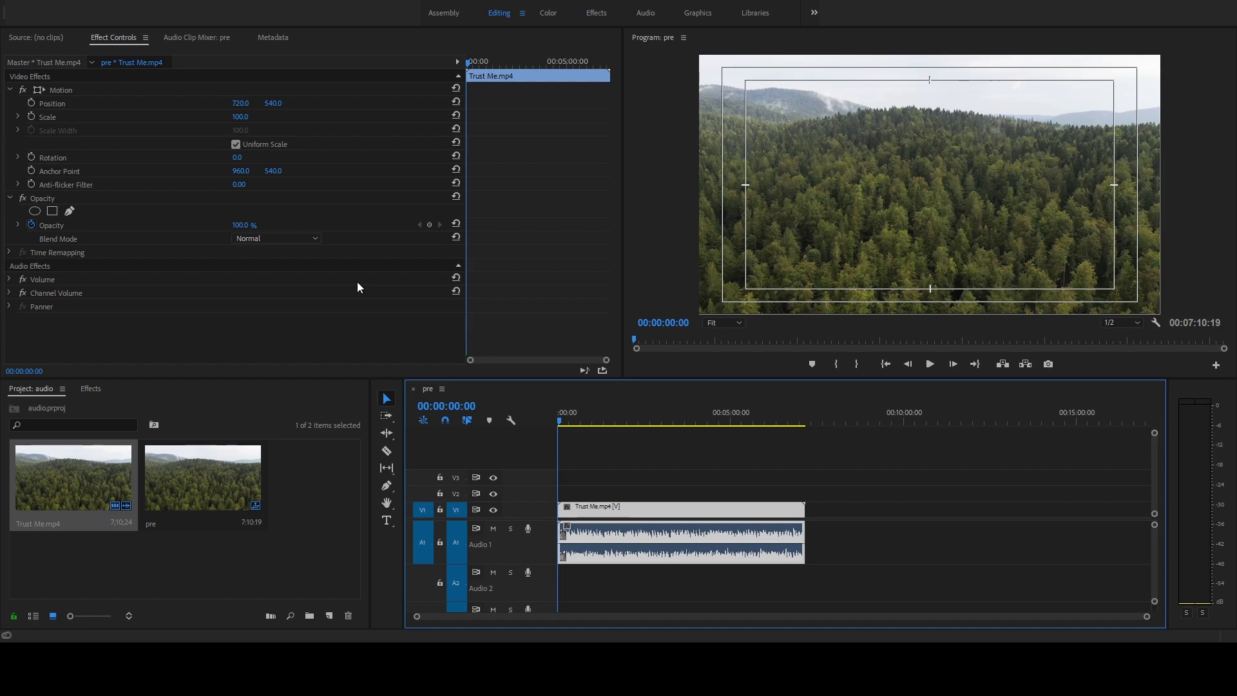
# Razor Trust Me.mp4 into three pieces, select the middle one, and show the Audio Clip Mixer
pyautogui.click(915, 552)
pyautogui.press('c')
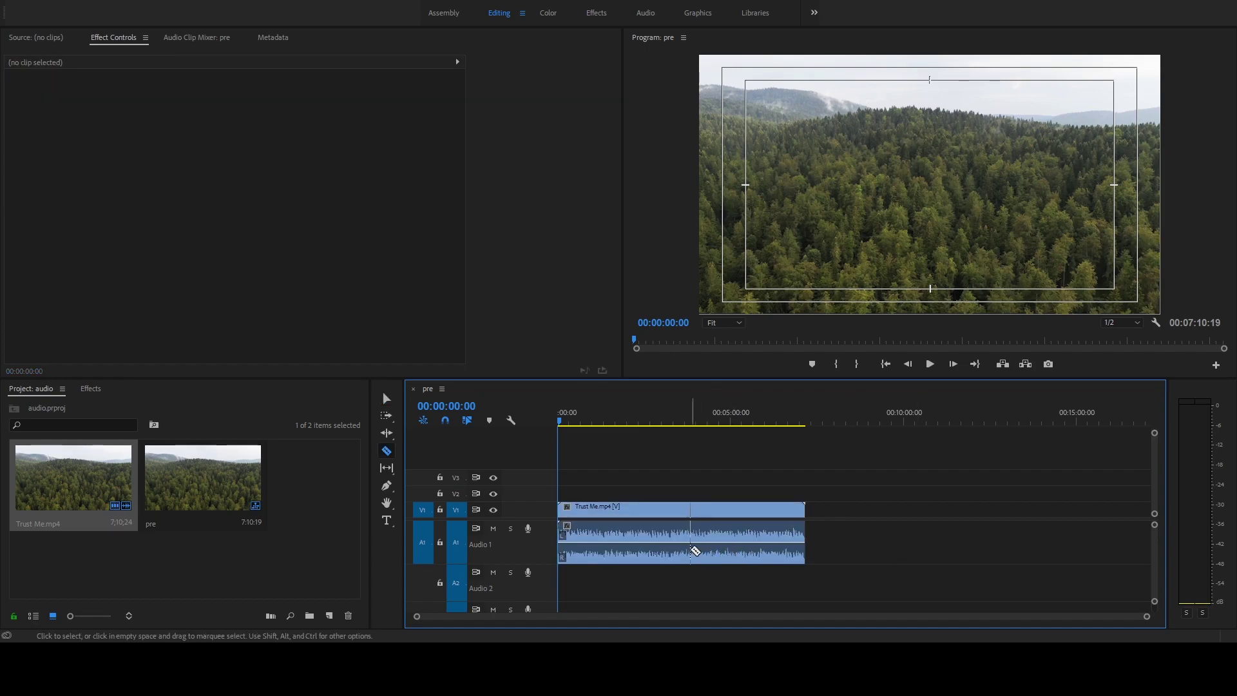
pyautogui.click(607, 541)
pyautogui.click(672, 535)
pyautogui.press('v')
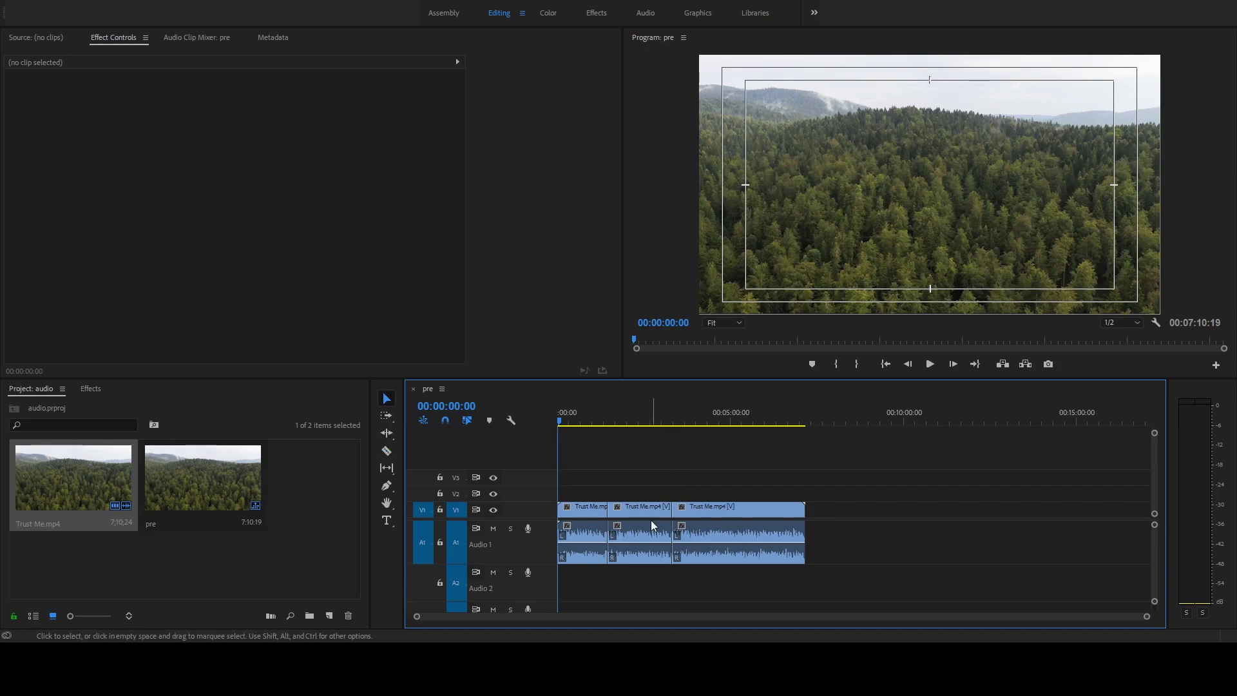
pyautogui.click(651, 520)
pyautogui.click(192, 37)
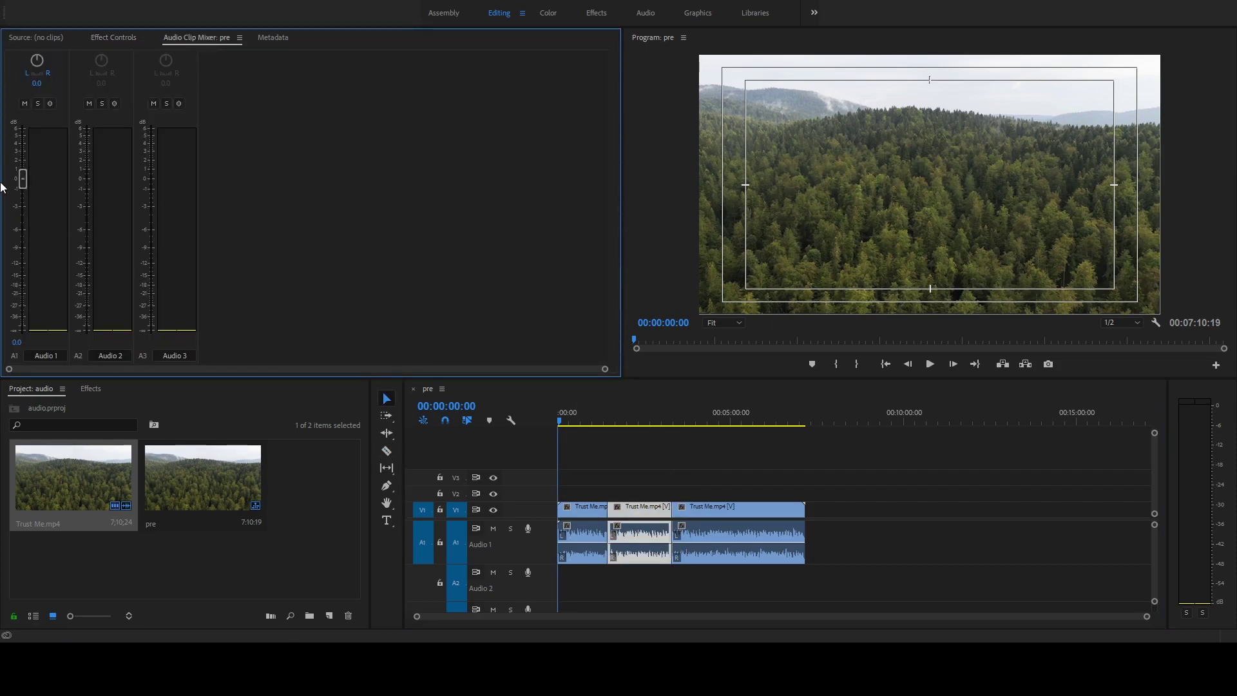
# Lower the middle piece's Audio 1 fader and play from the waterfall shot to hear it
pyautogui.moveTo(24, 182); pyautogui.dragTo(23, 300)
pyautogui.click(594, 429)
pyautogui.moveTo(562, 421); pyautogui.dragTo(601, 420)
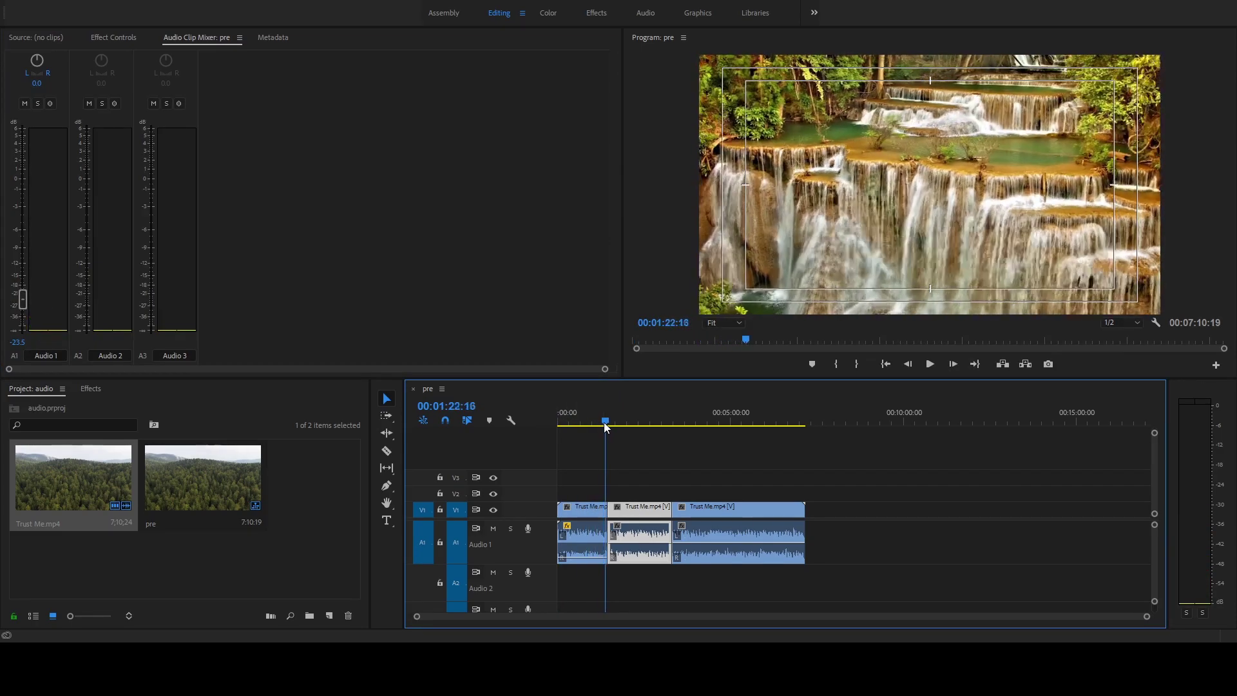
pyautogui.press('space')
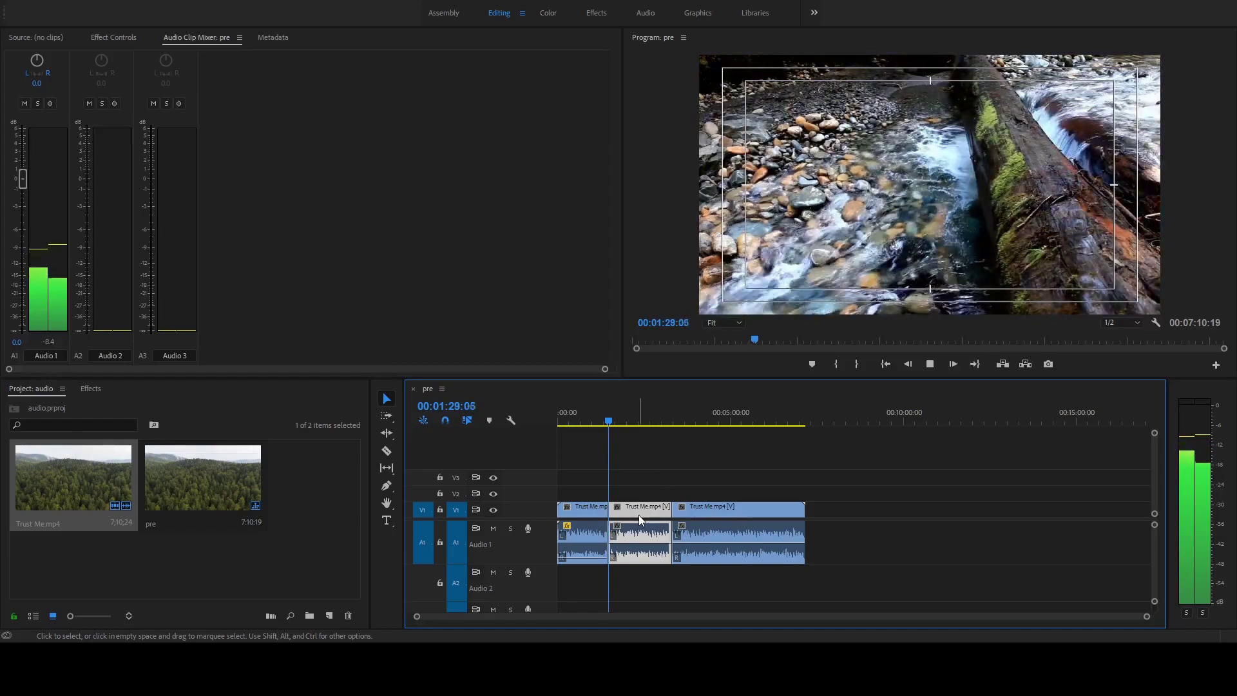
# Readjust the middle piece's clip volume and replay from about 1:22
pyautogui.moveTo(610, 423); pyautogui.dragTo(618, 423)
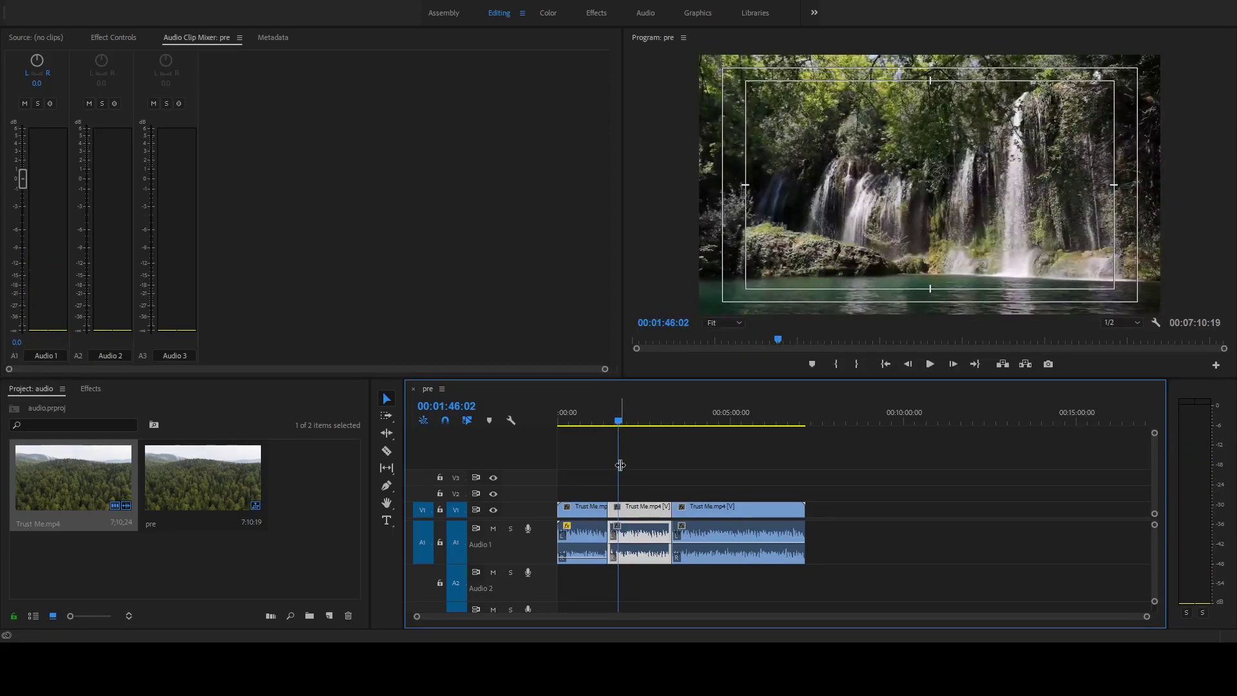
pyautogui.moveTo(23, 179); pyautogui.dragTo(34, 313)
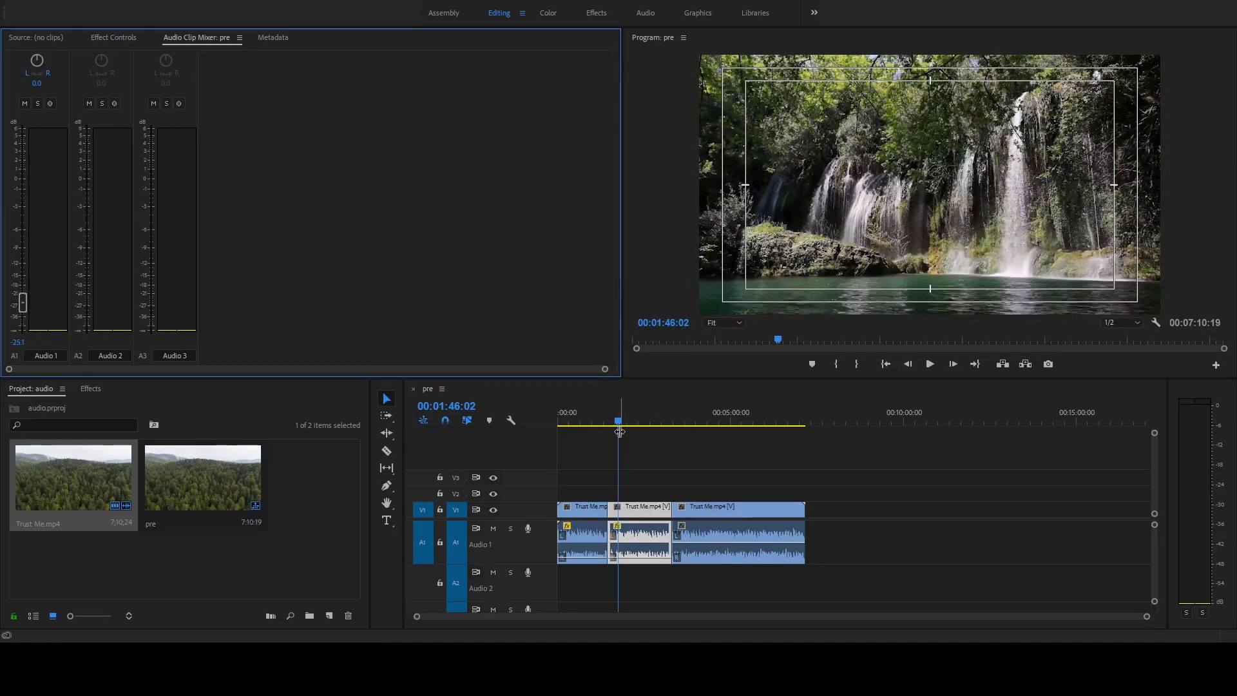
pyautogui.moveTo(618, 424); pyautogui.dragTo(585, 425)
pyautogui.moveTo(32, 289); pyautogui.dragTo(52, 219)
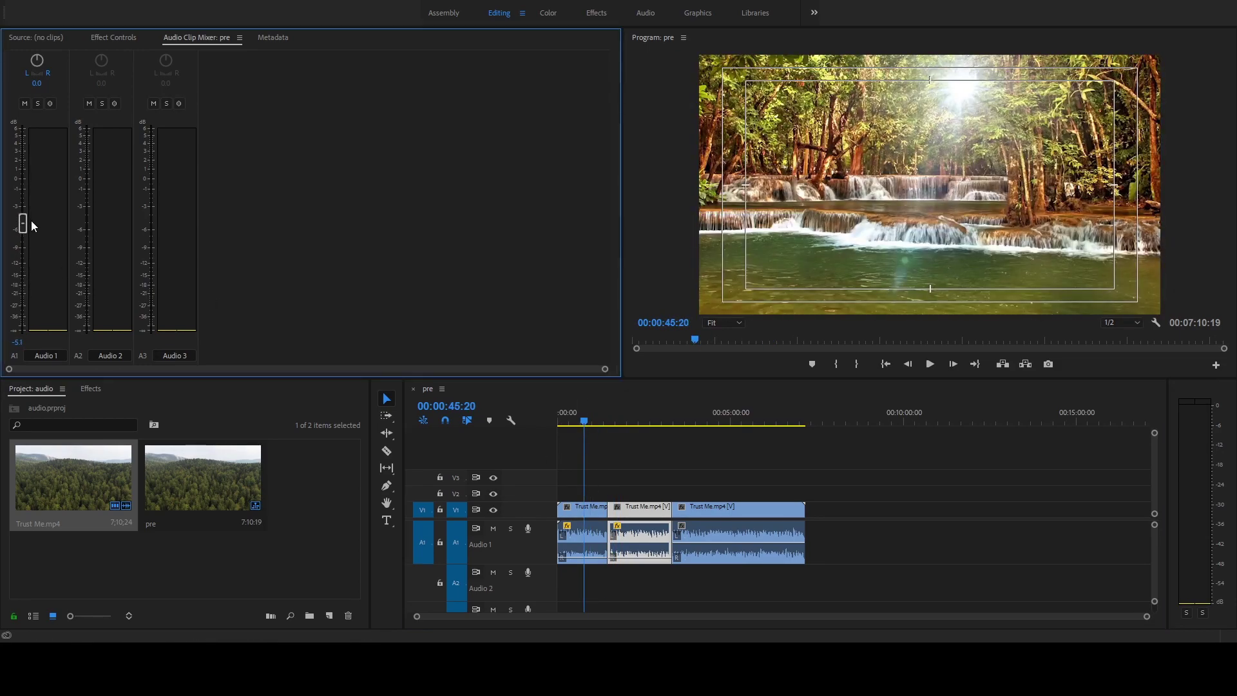
pyautogui.moveTo(606, 420); pyautogui.dragTo(601, 424)
pyautogui.press('space')
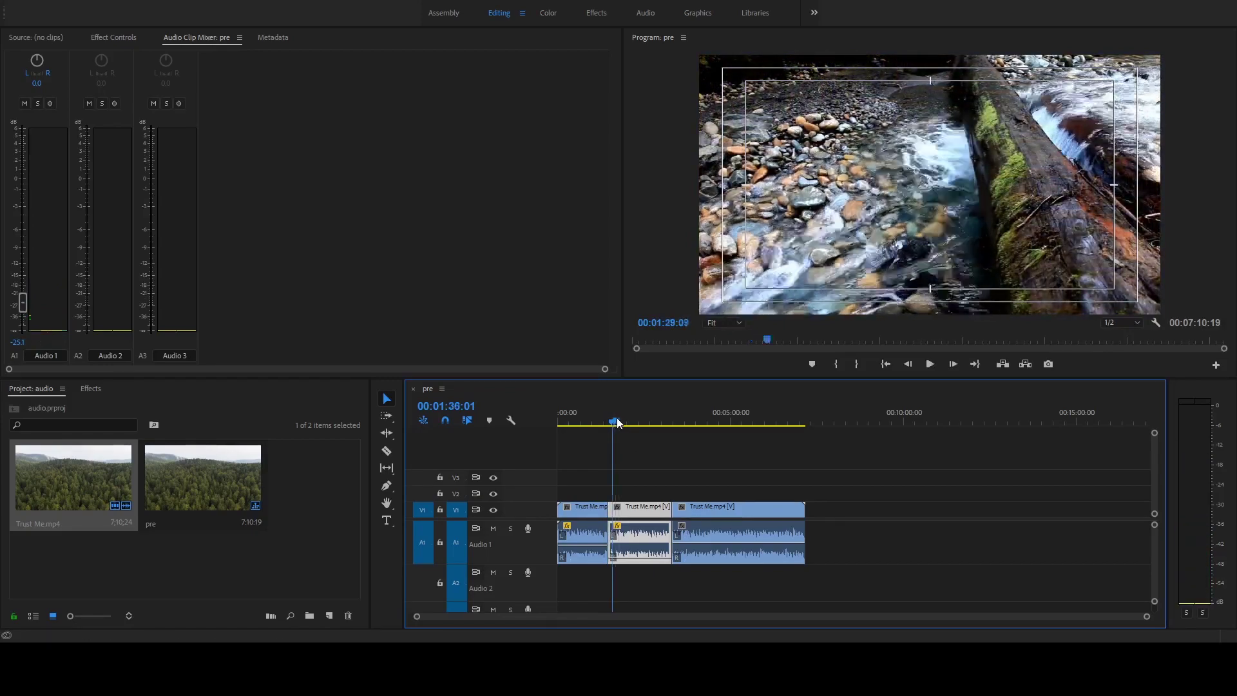
# Play the end of the quieter section from the leaves shot, then stop and deselect the clip
pyautogui.moveTo(615, 420); pyautogui.dragTo(670, 417)
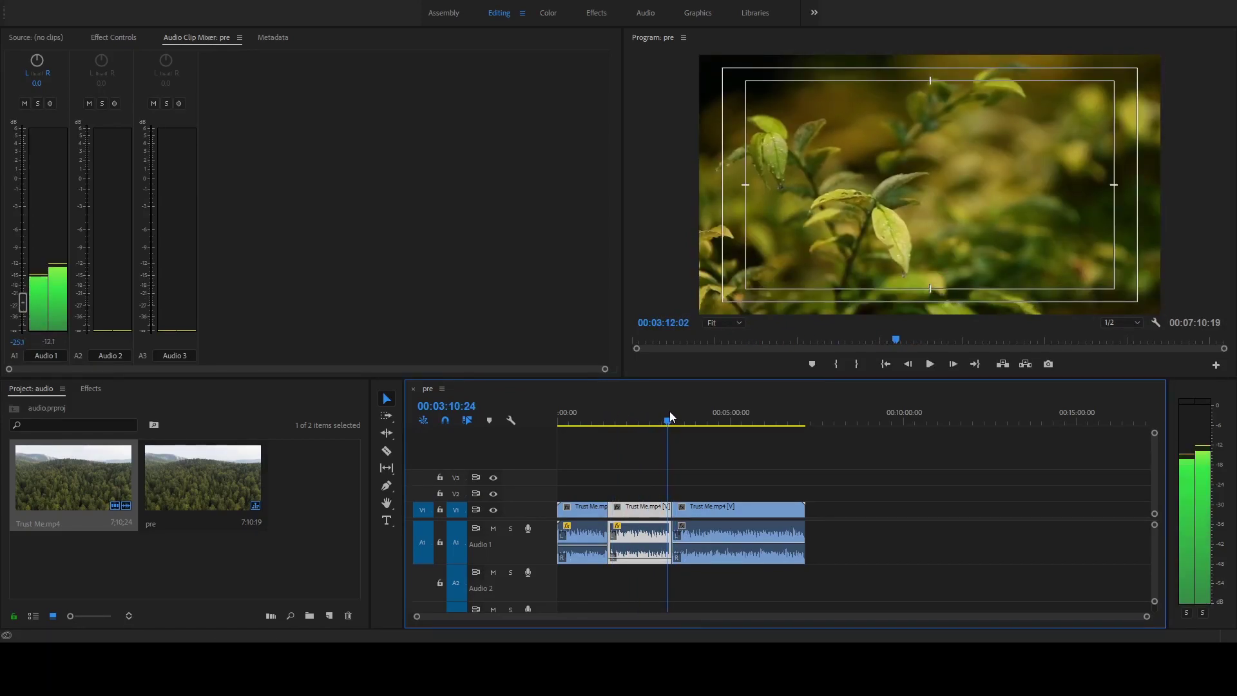
pyautogui.press('space')
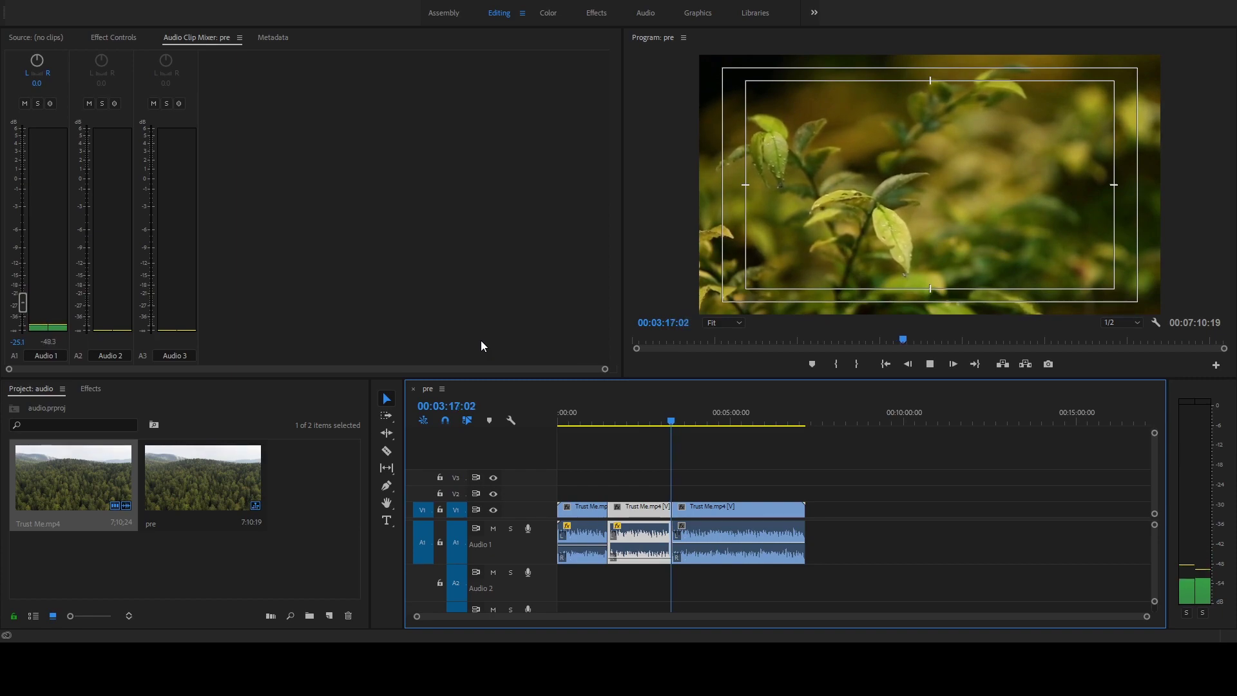
pyautogui.keyDown('alt'); pyautogui.click(24, 303); pyautogui.keyUp('alt')
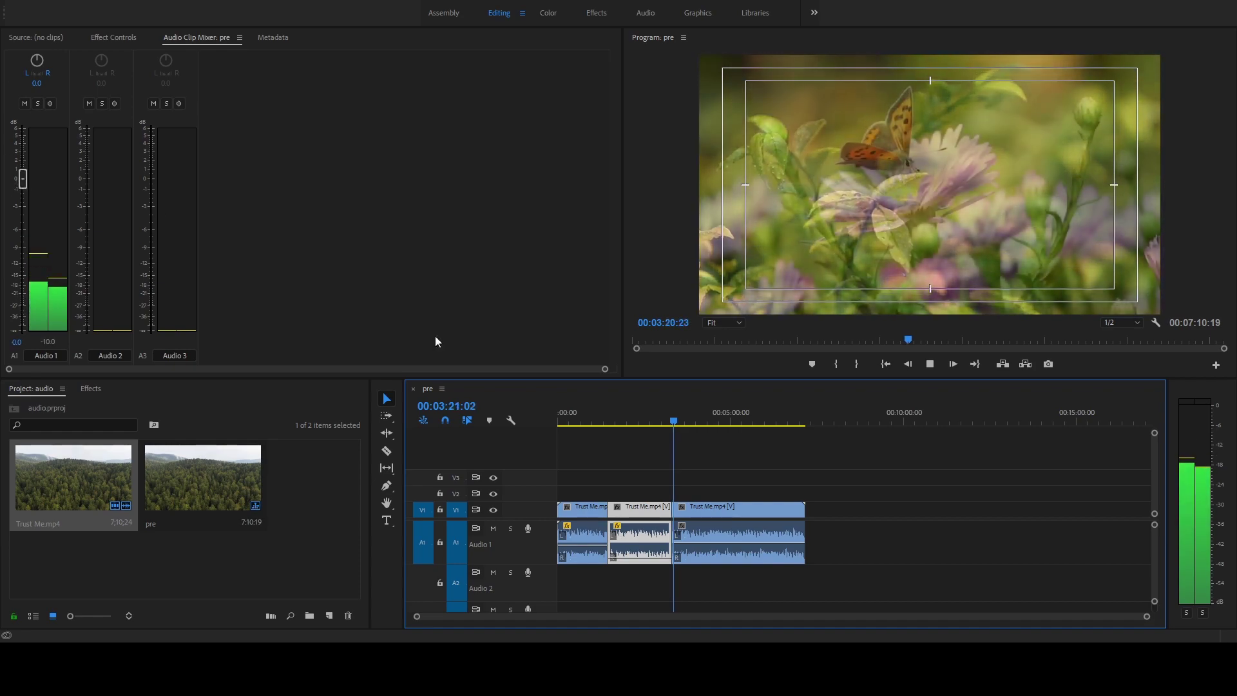
pyautogui.press('space')
pyautogui.click(740, 493)
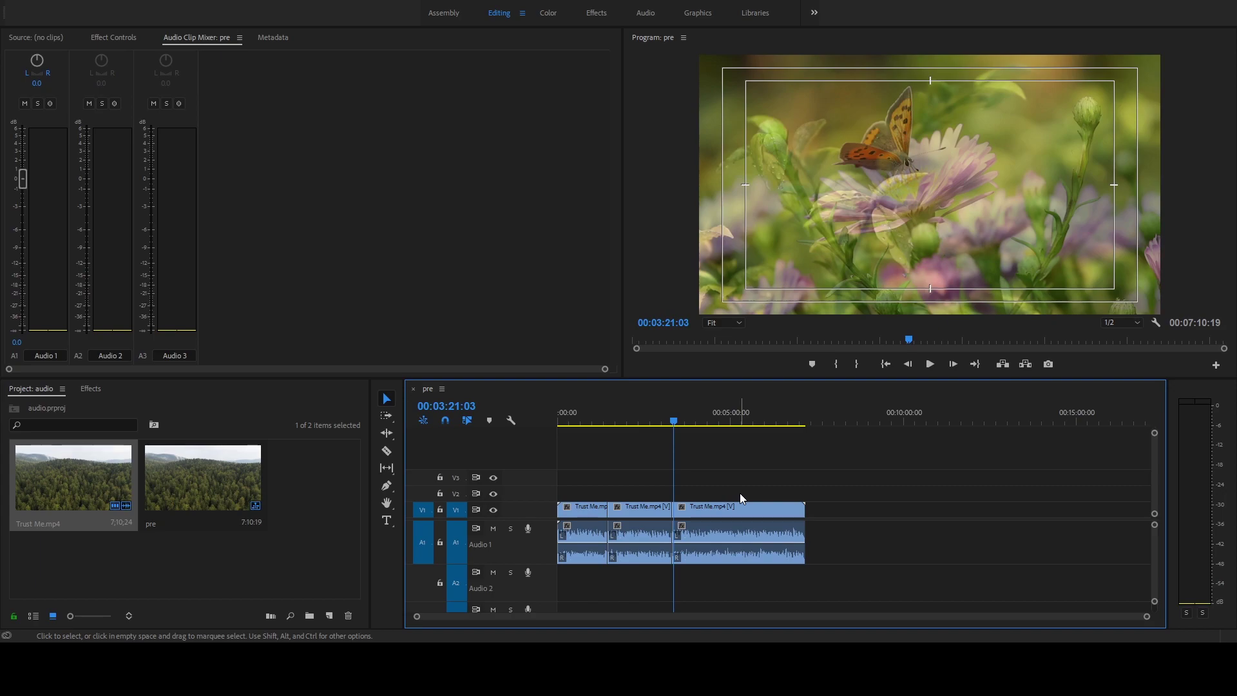
# Undo the cuts so Trust Me.mp4 is one continuous clip again
pyautogui.hotkey('ctrl', 'z')
pyautogui.hotkey('ctrl', 'z')
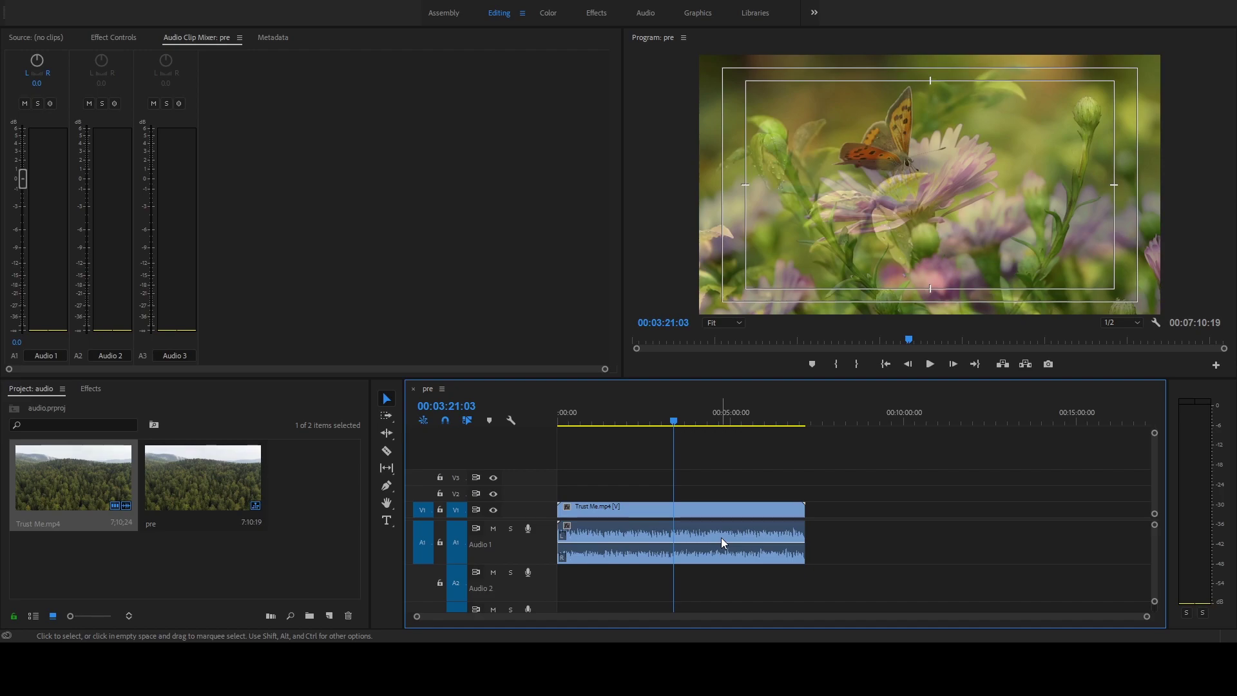
pyautogui.scroll(2, 645, 523)
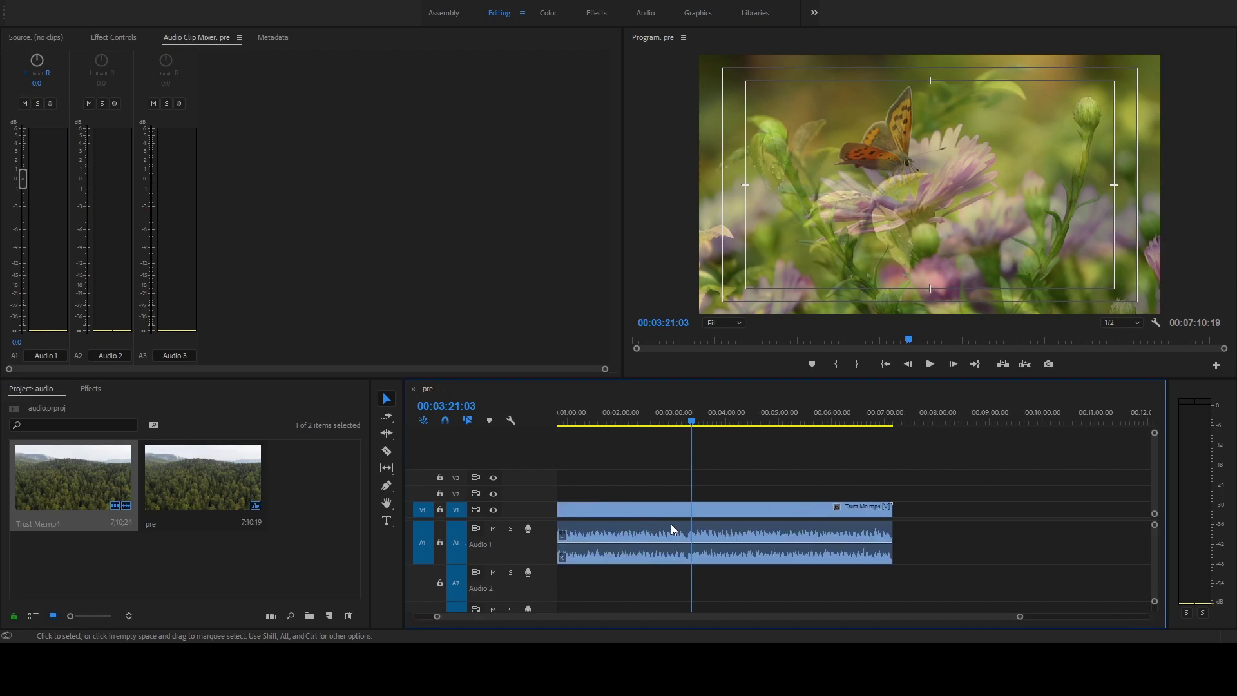
pyautogui.scroll(2, 670, 524)
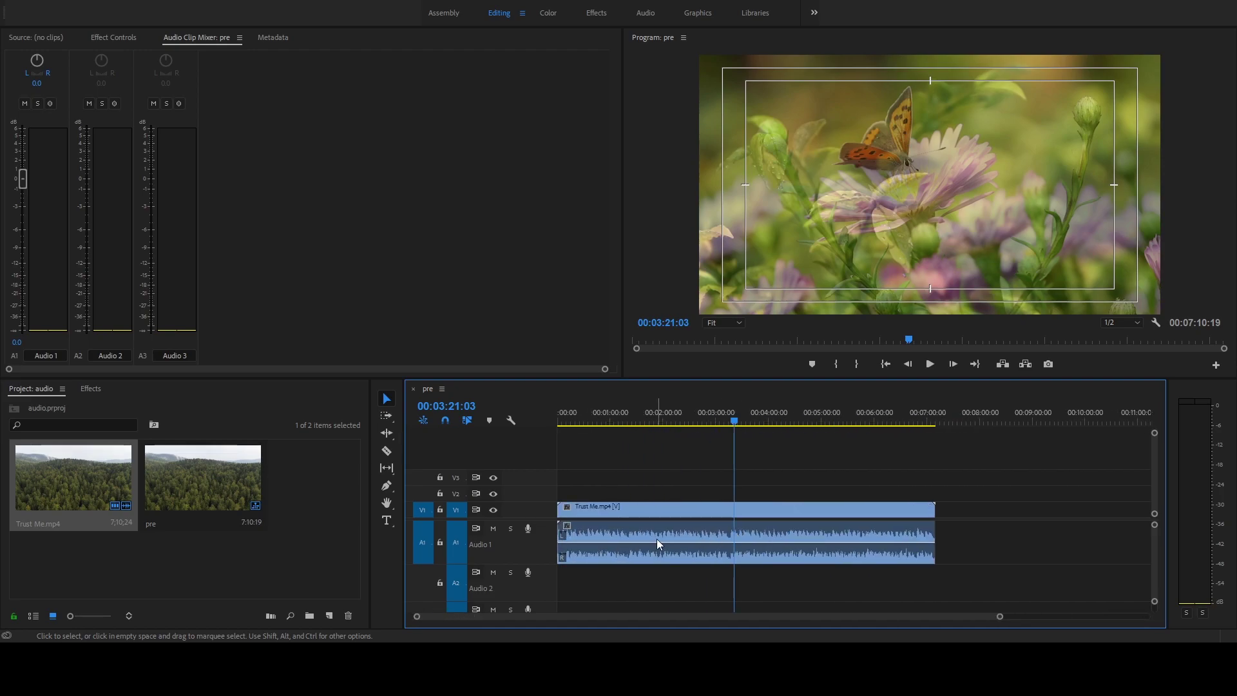
pyautogui.scroll(2, 658, 540)
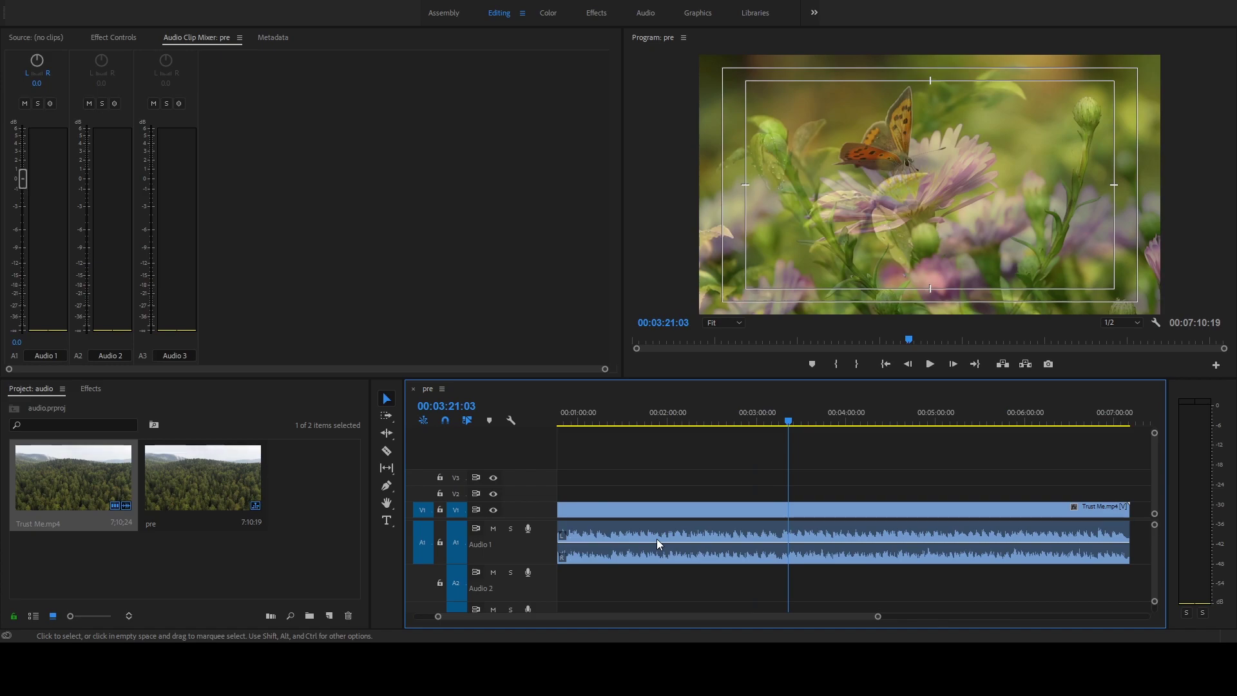
pyautogui.scroll(1, 751, 546)
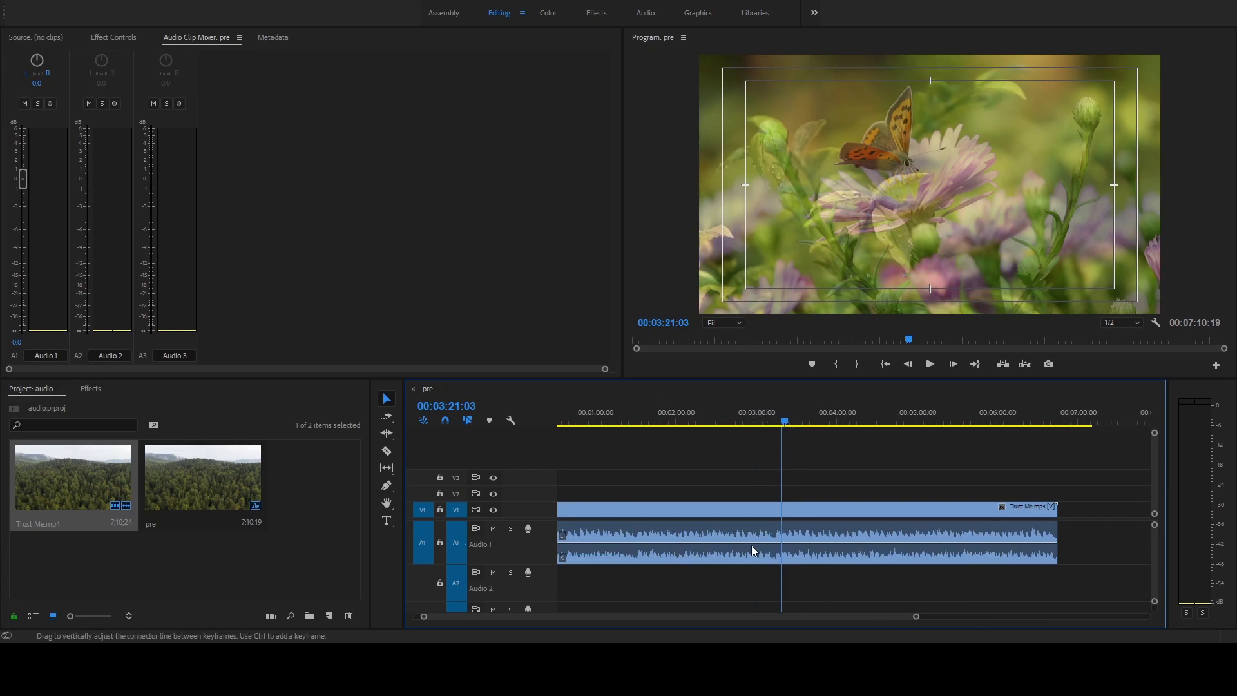
pyautogui.scroll(1, 751, 544)
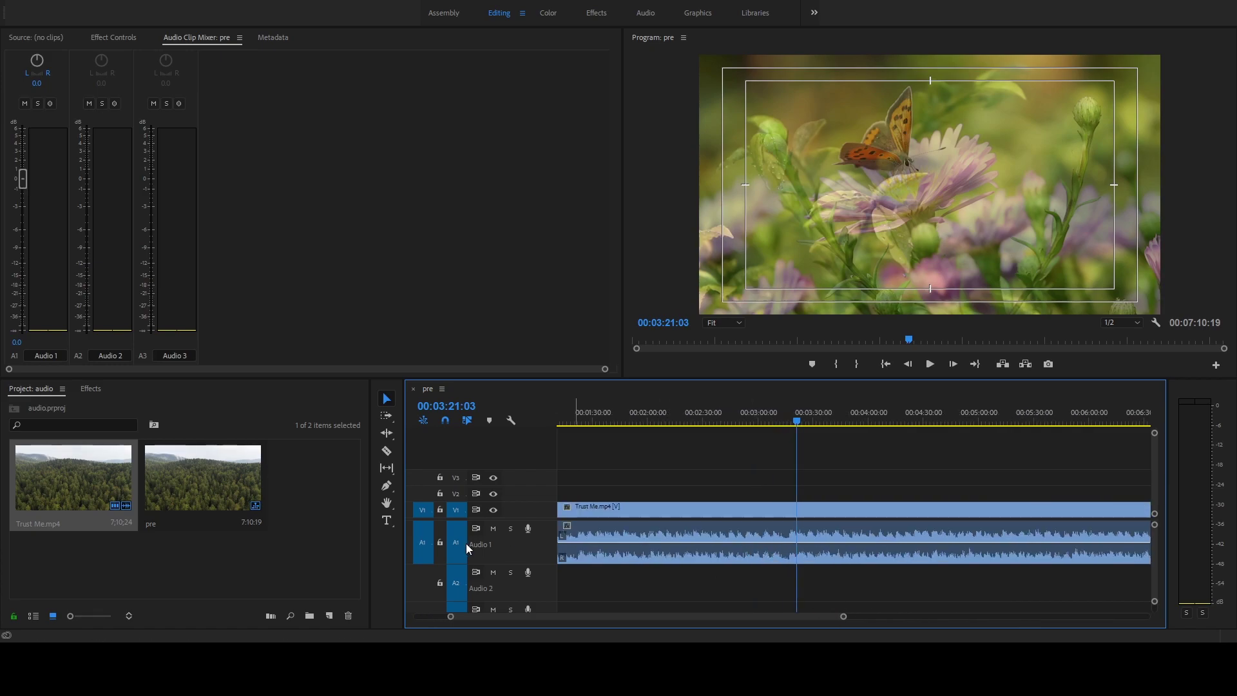
pyautogui.scroll(-2, 523, 543)
pyautogui.scroll(-2, 531, 538)
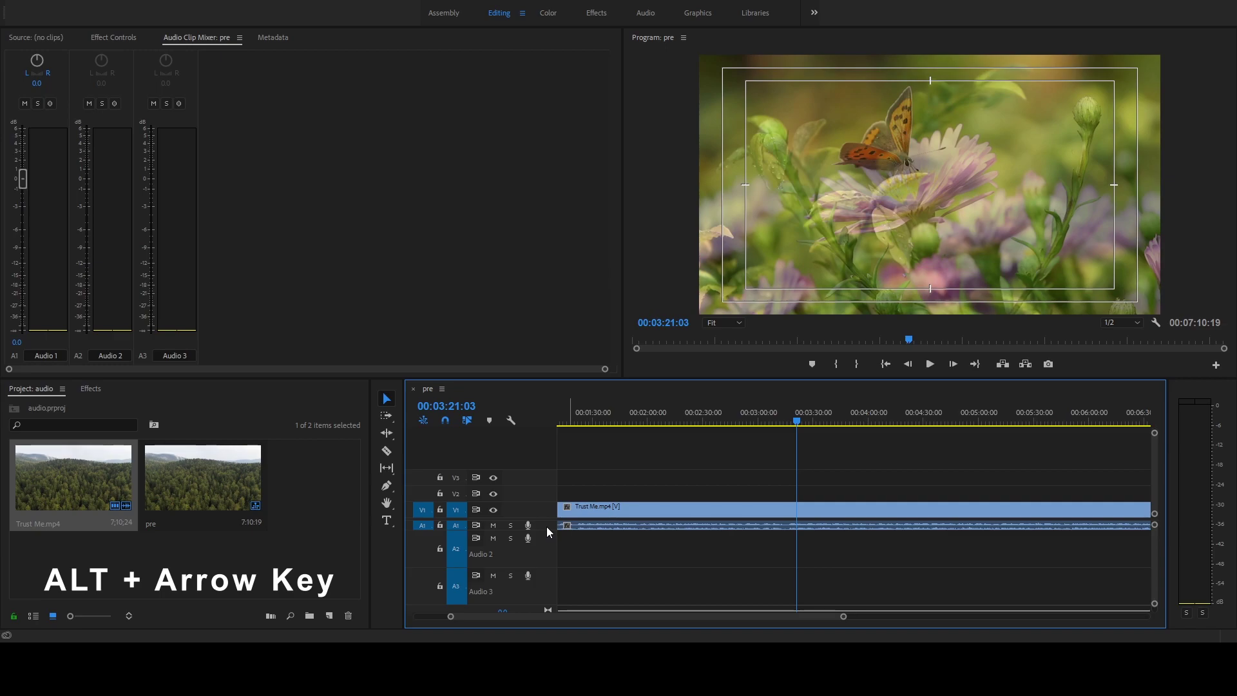
# Expand Audio 1 to show its left and right channel waveforms, with Audio 2 below
pyautogui.scroll(1, 547, 527)
pyautogui.scroll(1, 547, 527)
pyautogui.scroll(2, 547, 527)
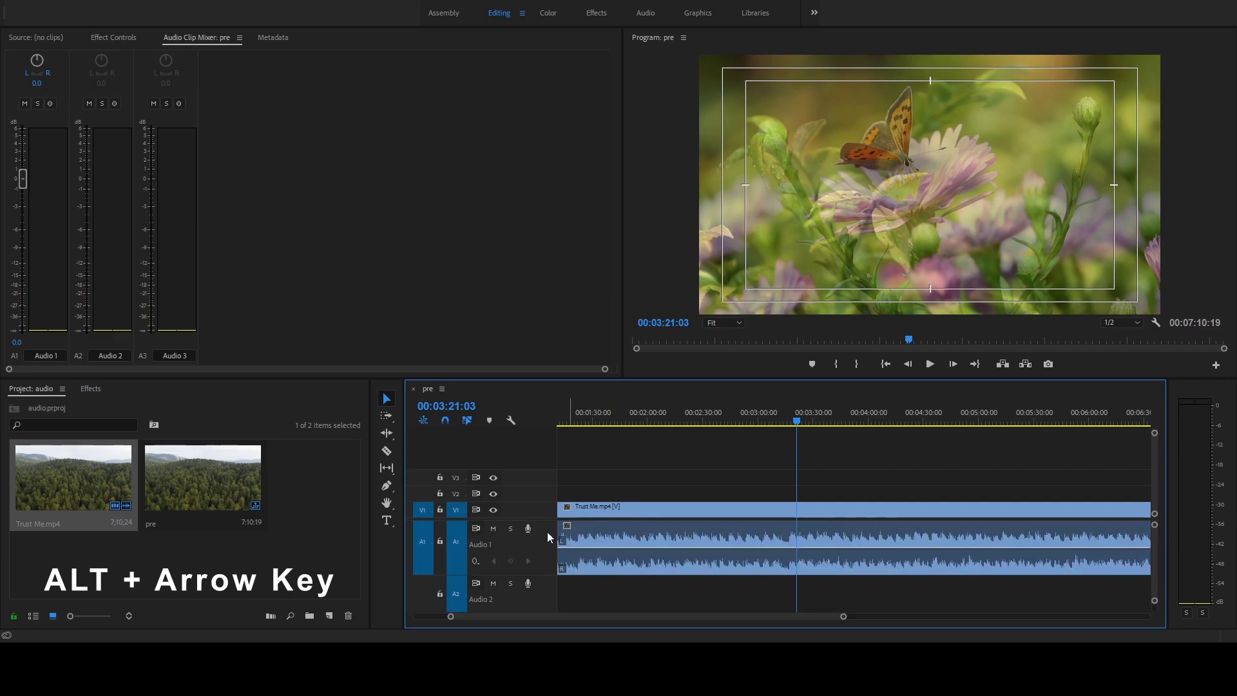
pyautogui.scroll(-1, 547, 532)
pyautogui.scroll(-1, 547, 531)
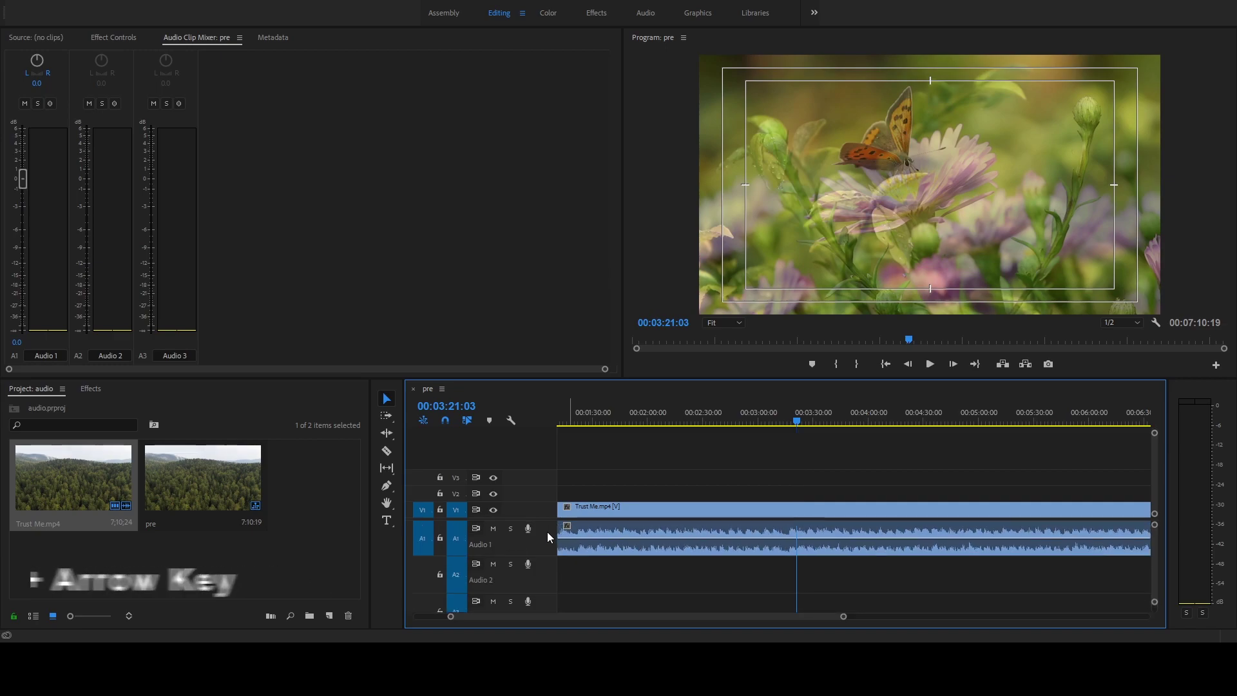
pyautogui.scroll(-2, 547, 532)
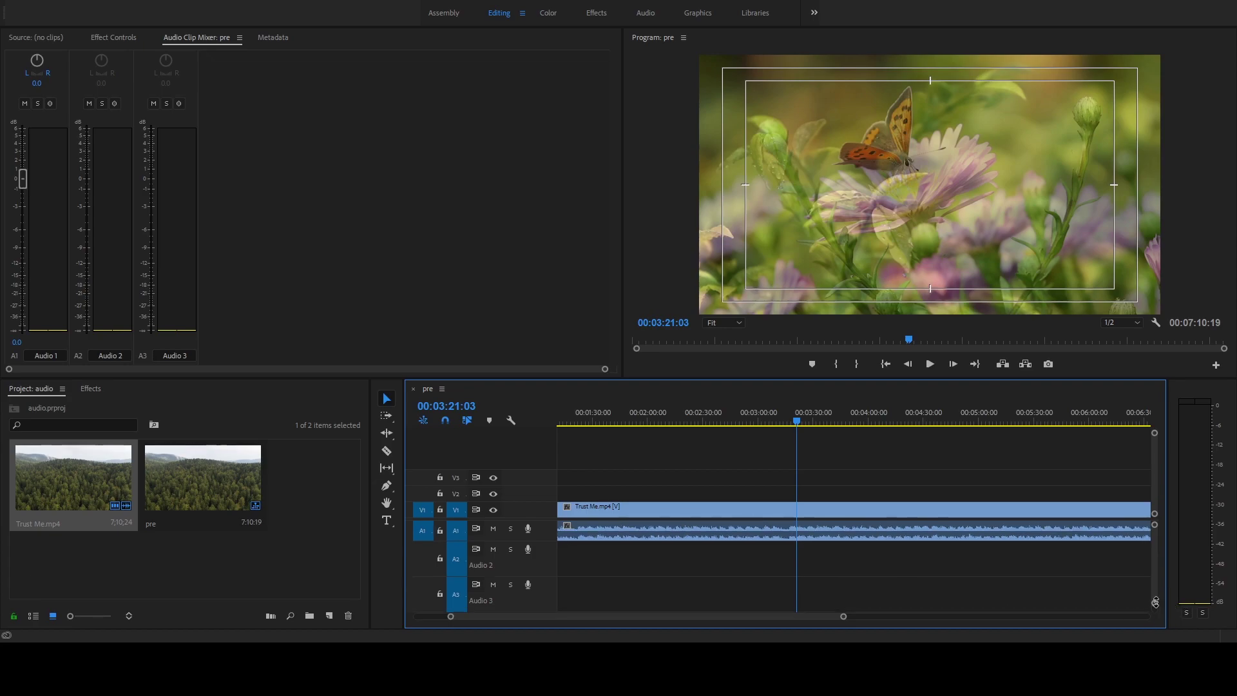
pyautogui.moveTo(1155, 601); pyautogui.dragTo(1152, 591)
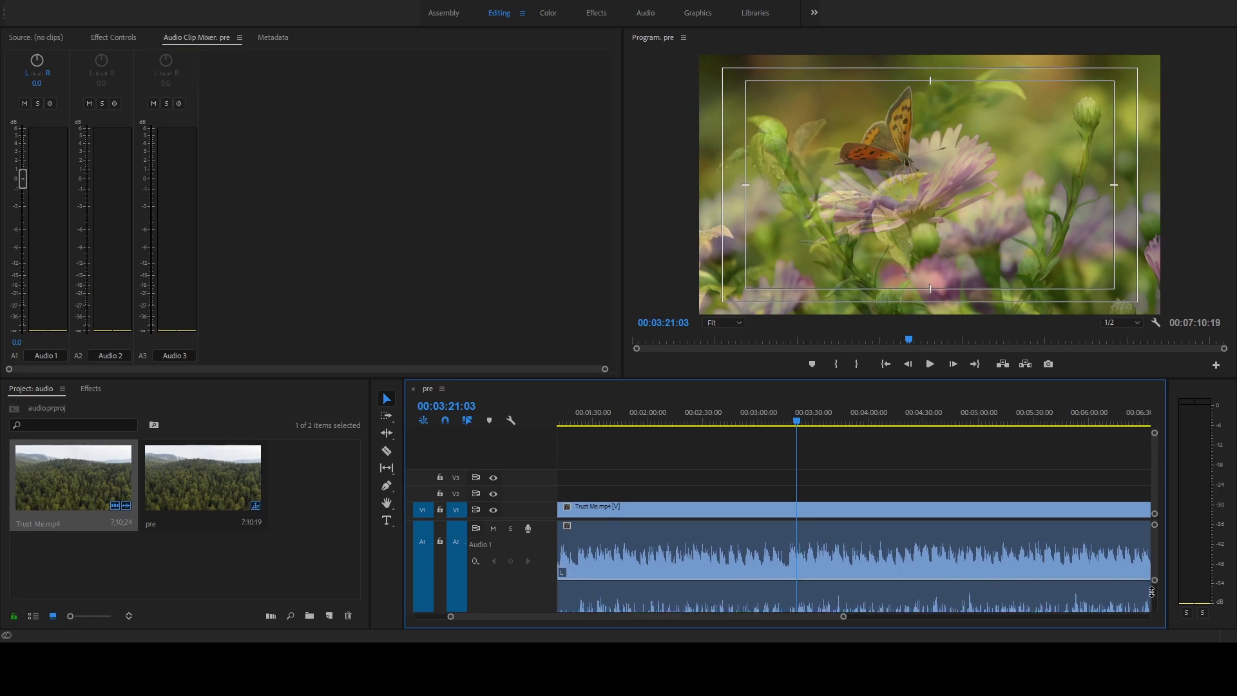
pyautogui.scroll(-2, 1153, 555)
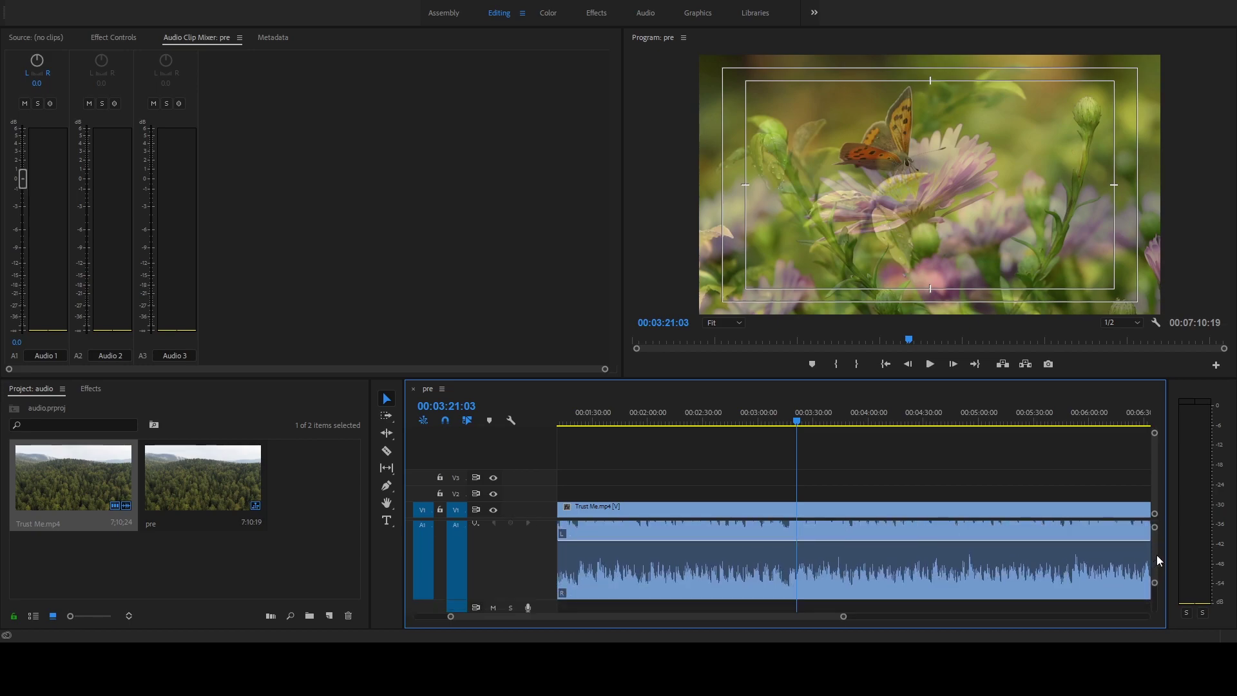
pyautogui.scroll(1, 1158, 555)
pyautogui.scroll(1, 1156, 564)
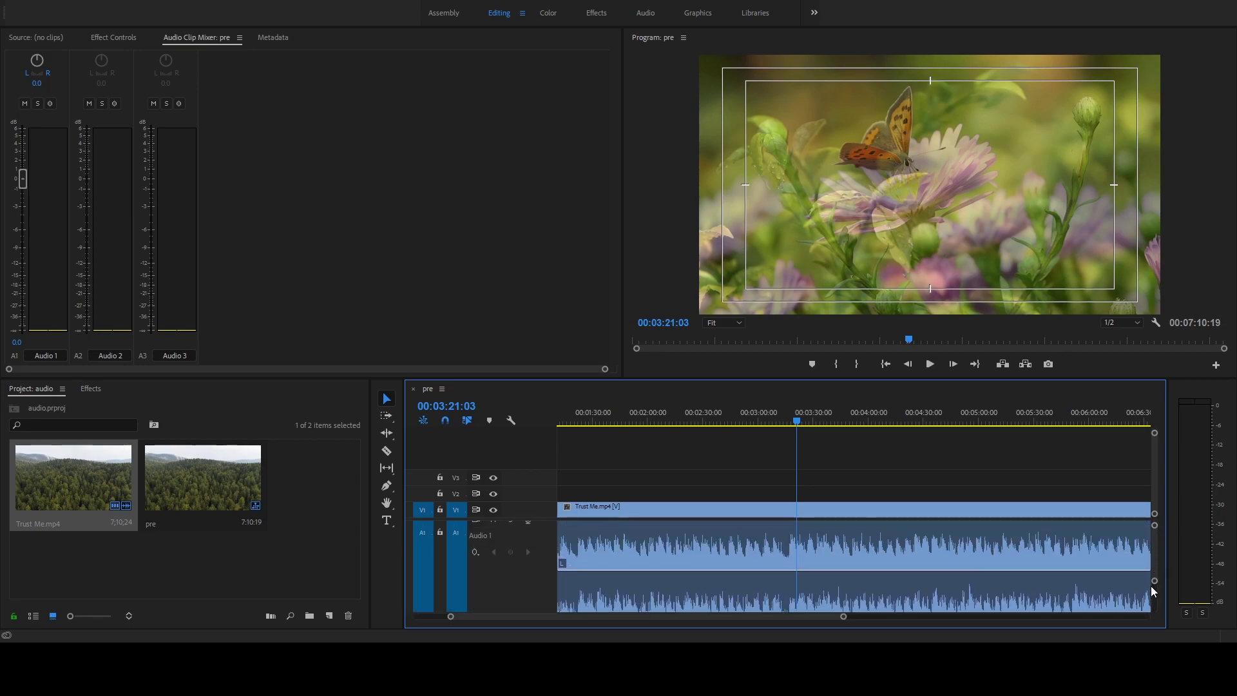
pyautogui.moveTo(1155, 582); pyautogui.dragTo(1155, 590)
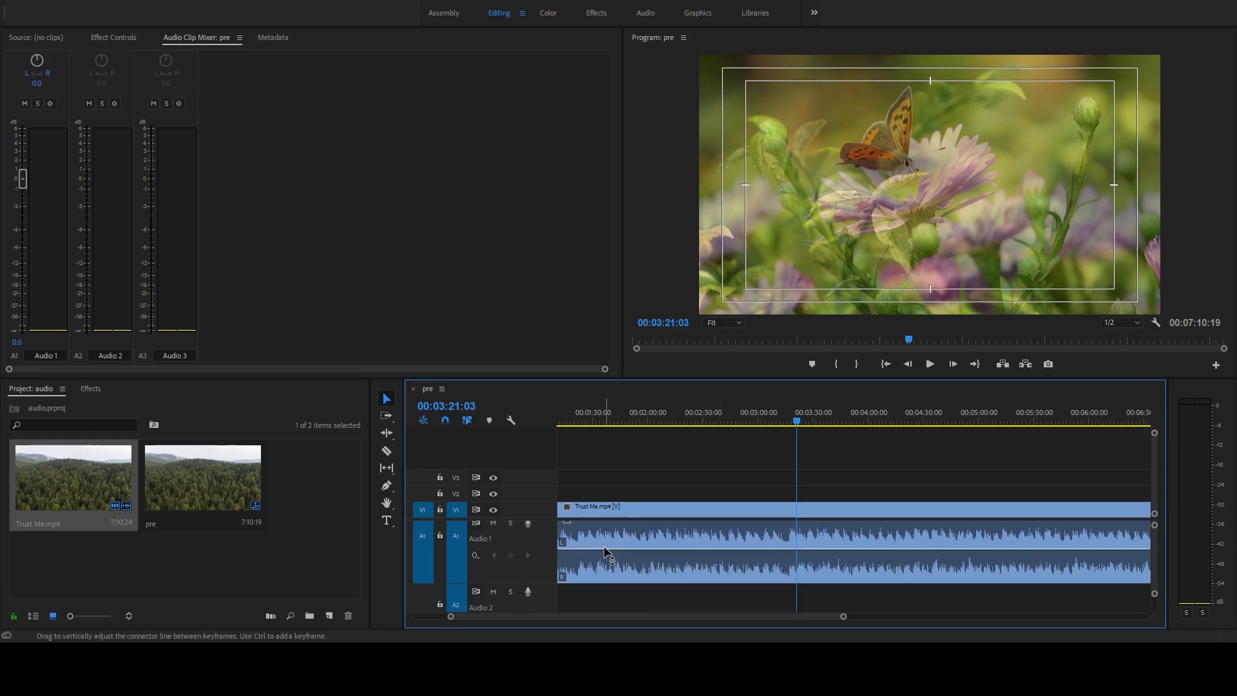
# Return the playhead to 00:00:00:00 at the sequence start
pyautogui.moveTo(792, 422)
pyautogui.mouseDown()
pyautogui.moveTo(558, 449)
pyautogui.moveTo(584, 459)
pyautogui.mouseUp()
pyautogui.moveTo(783, 616); pyautogui.dragTo(693, 617)
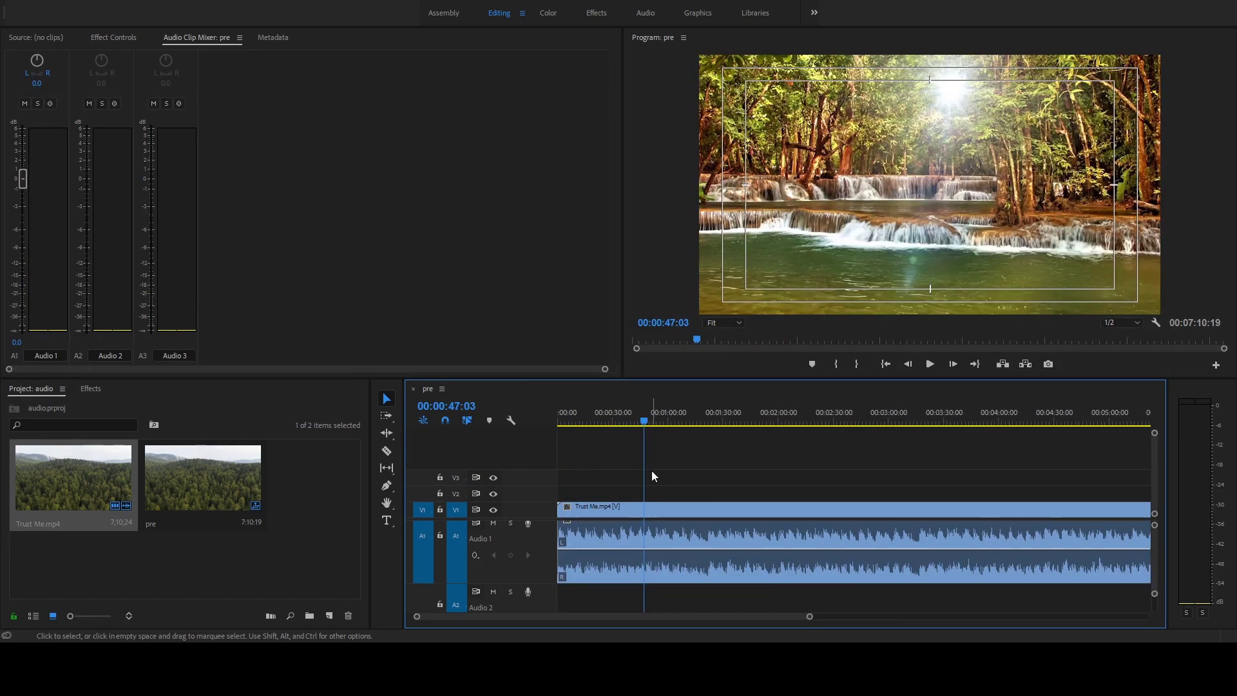
pyautogui.press('Home')
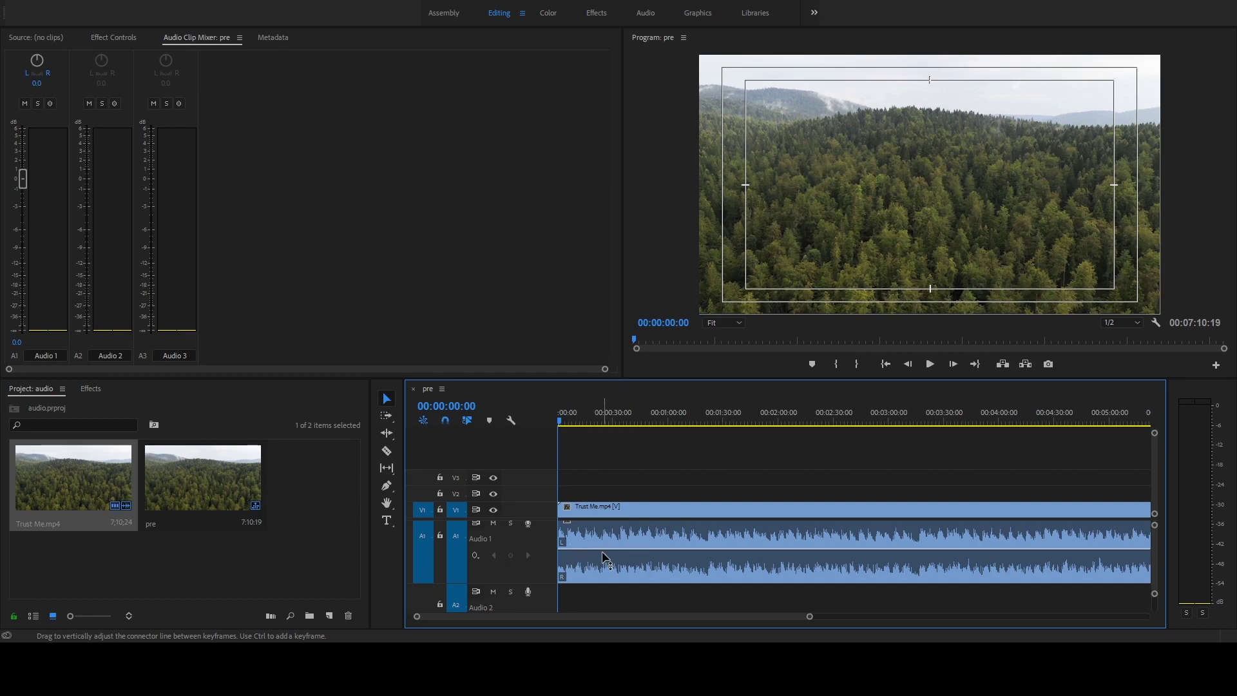
# Add four volume keyframes on Audio 1's volume line near the clip start
pyautogui.press('ctrl')
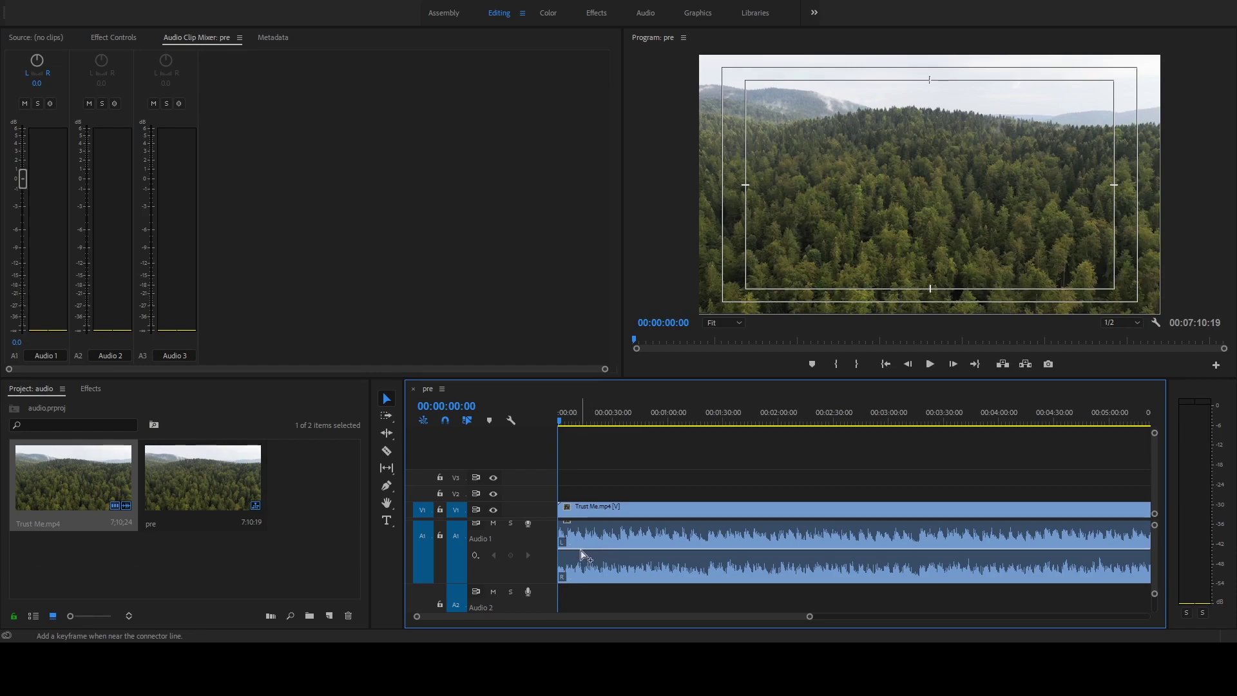
pyautogui.keyDown('ctrl'); pyautogui.click(582, 552); pyautogui.keyUp('ctrl')
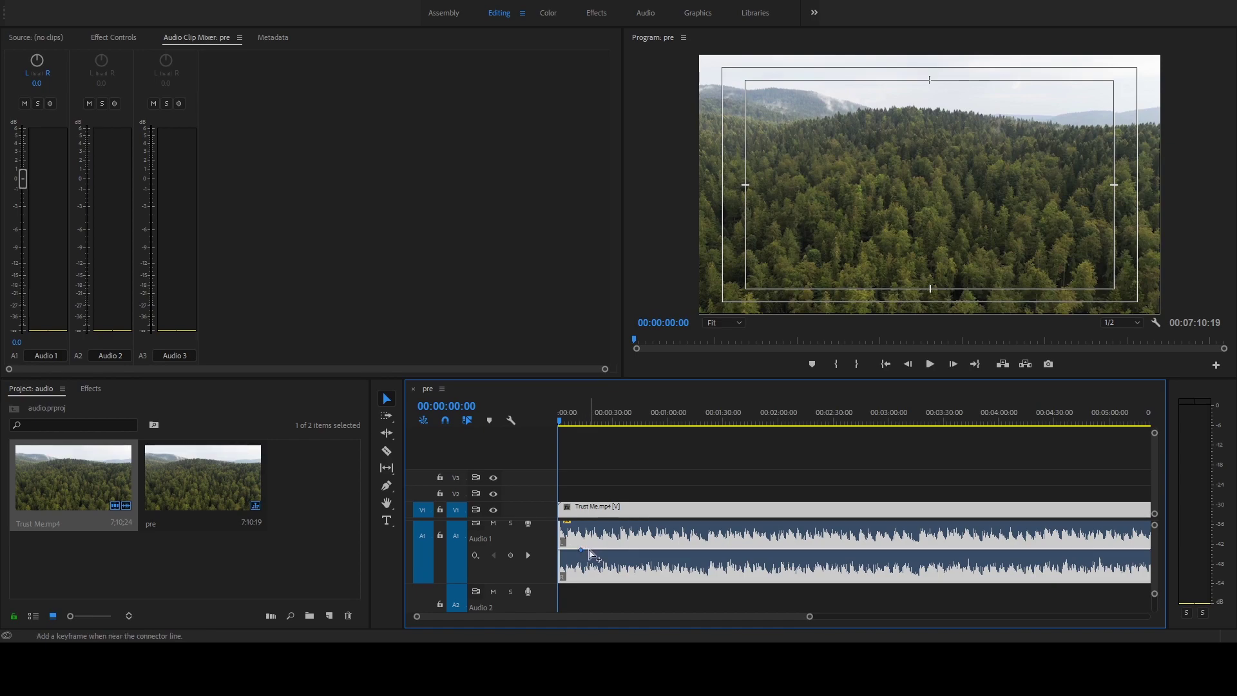
pyautogui.keyDown('ctrl'); pyautogui.click(590, 549); pyautogui.keyUp('ctrl')
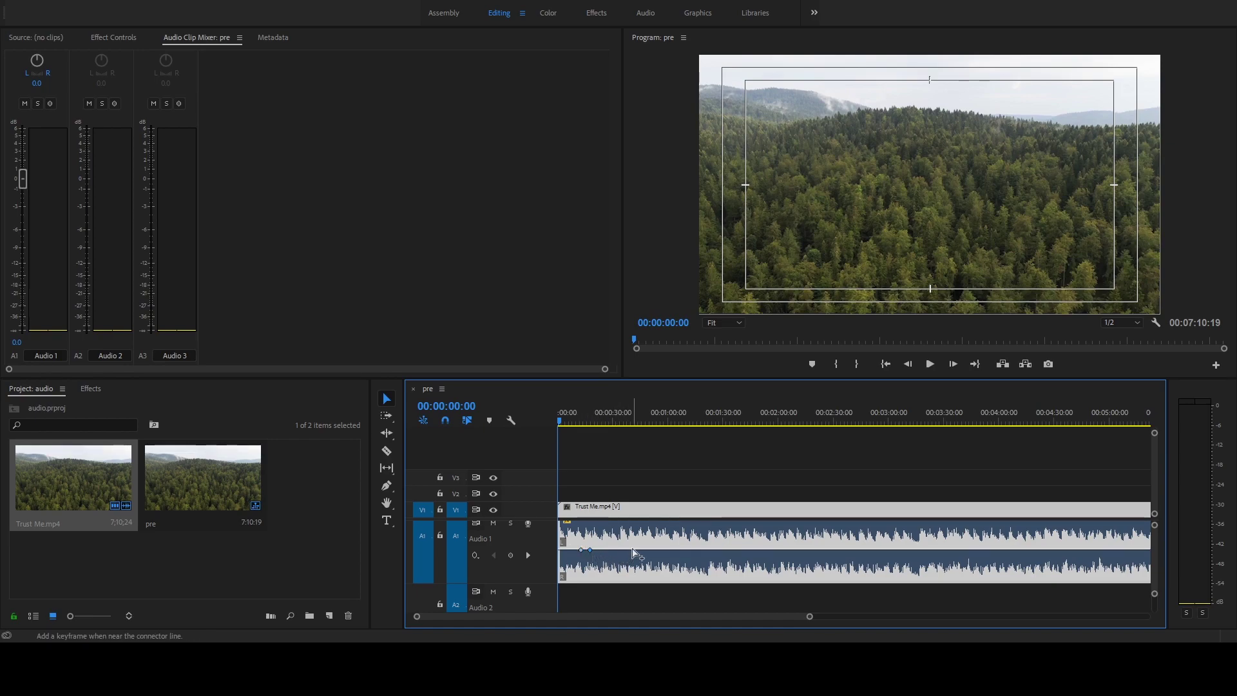
pyautogui.keyDown('ctrl'); pyautogui.click(624, 550); pyautogui.keyUp('ctrl')
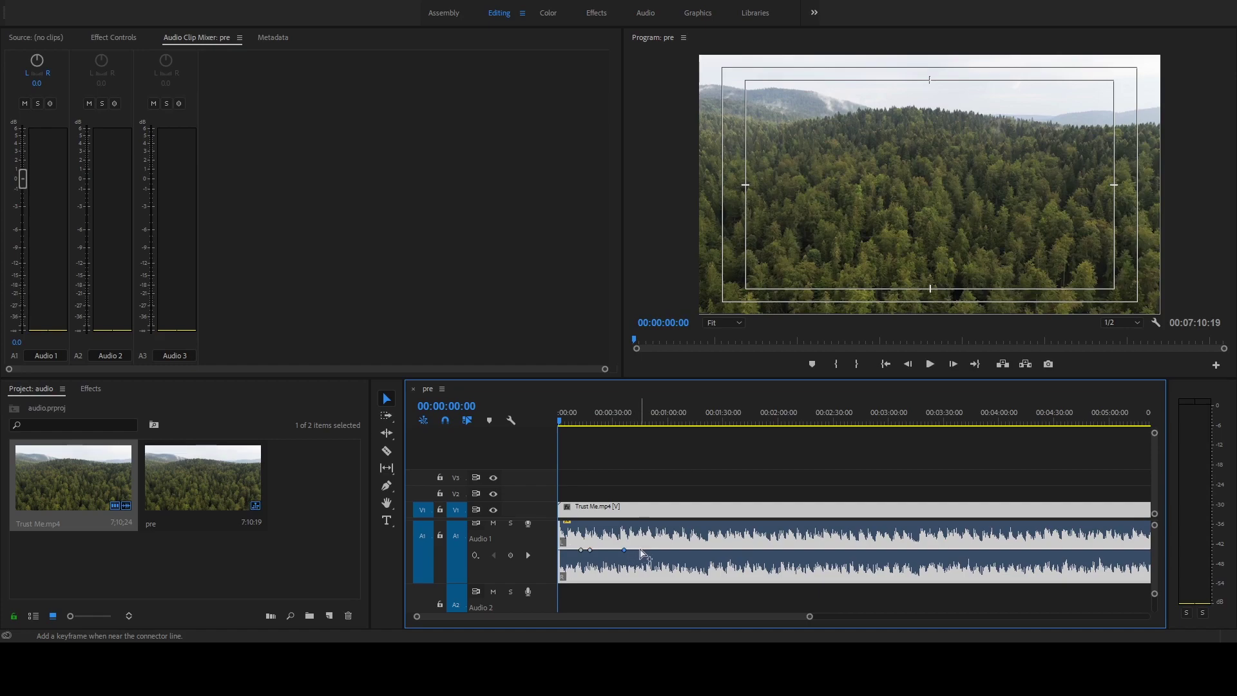
pyautogui.keyDown('ctrl'); pyautogui.click(641, 550); pyautogui.keyUp('ctrl')
pyautogui.scroll(2, 589, 558)
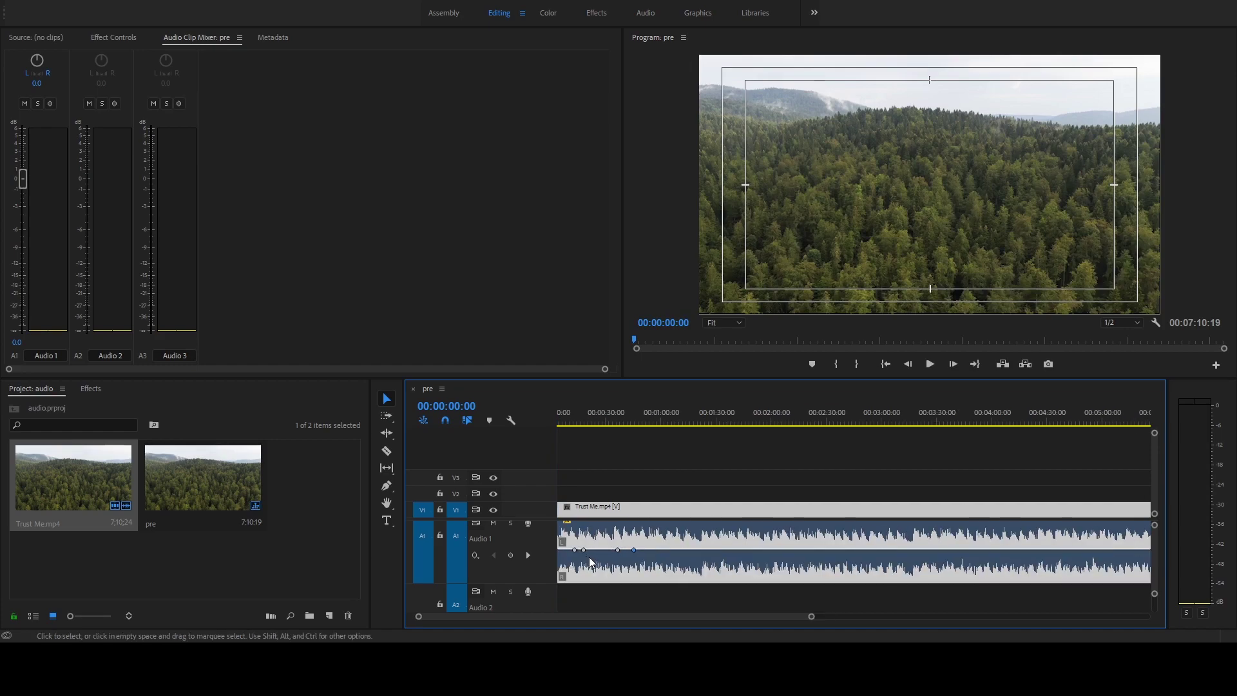
pyautogui.scroll(1, 590, 558)
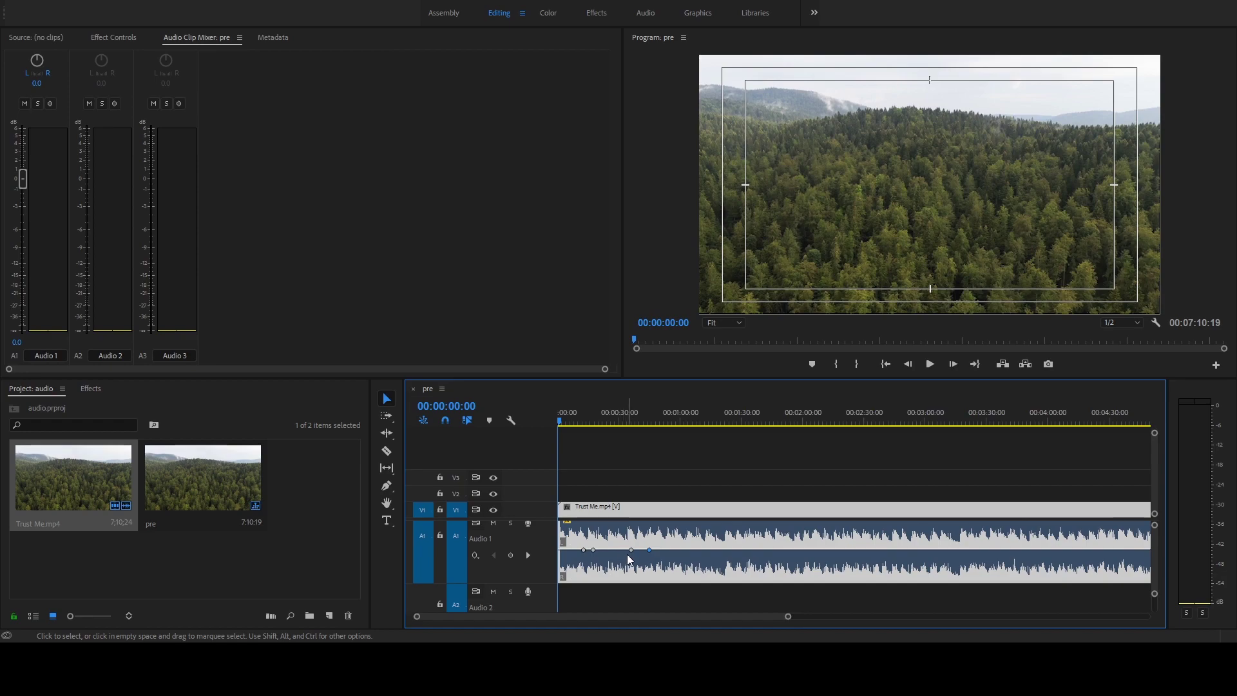
# Drag the second and third Audio 1 keyframes down to form a volume dip
pyautogui.moveTo(632, 550); pyautogui.dragTo(632, 565)
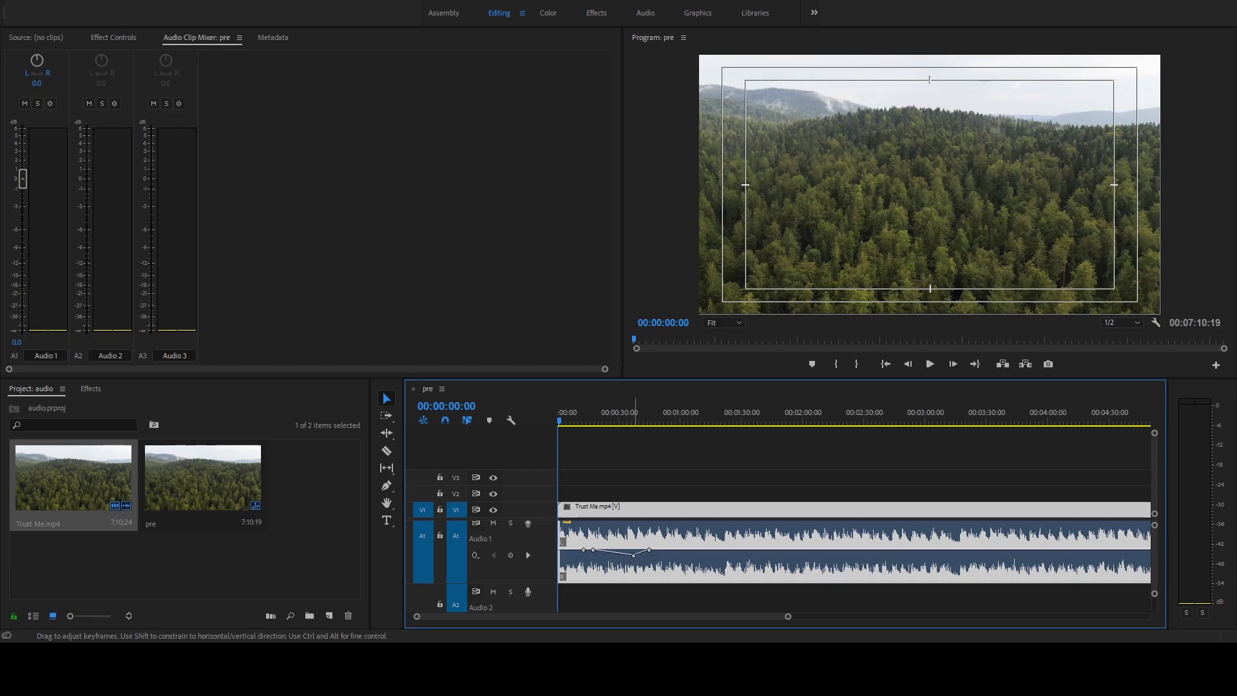
pyautogui.moveTo(633, 555); pyautogui.dragTo(634, 556)
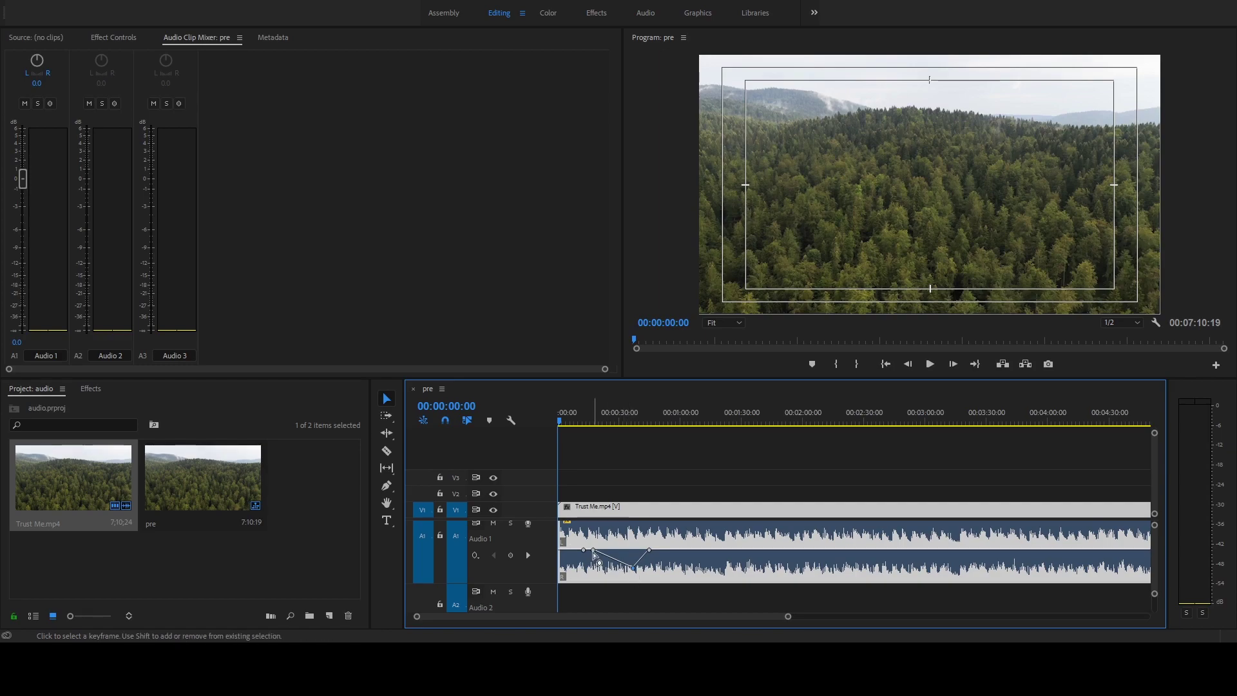
pyautogui.moveTo(591, 563); pyautogui.dragTo(591, 569)
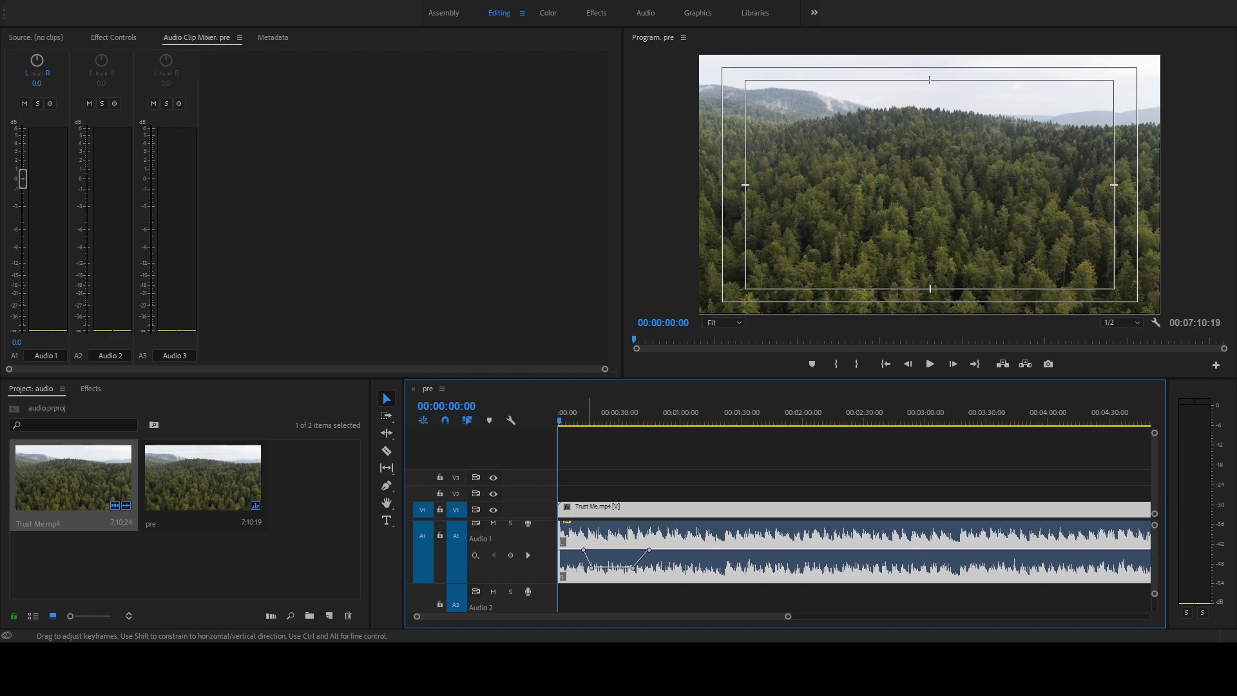
pyautogui.scroll(3, 599, 579)
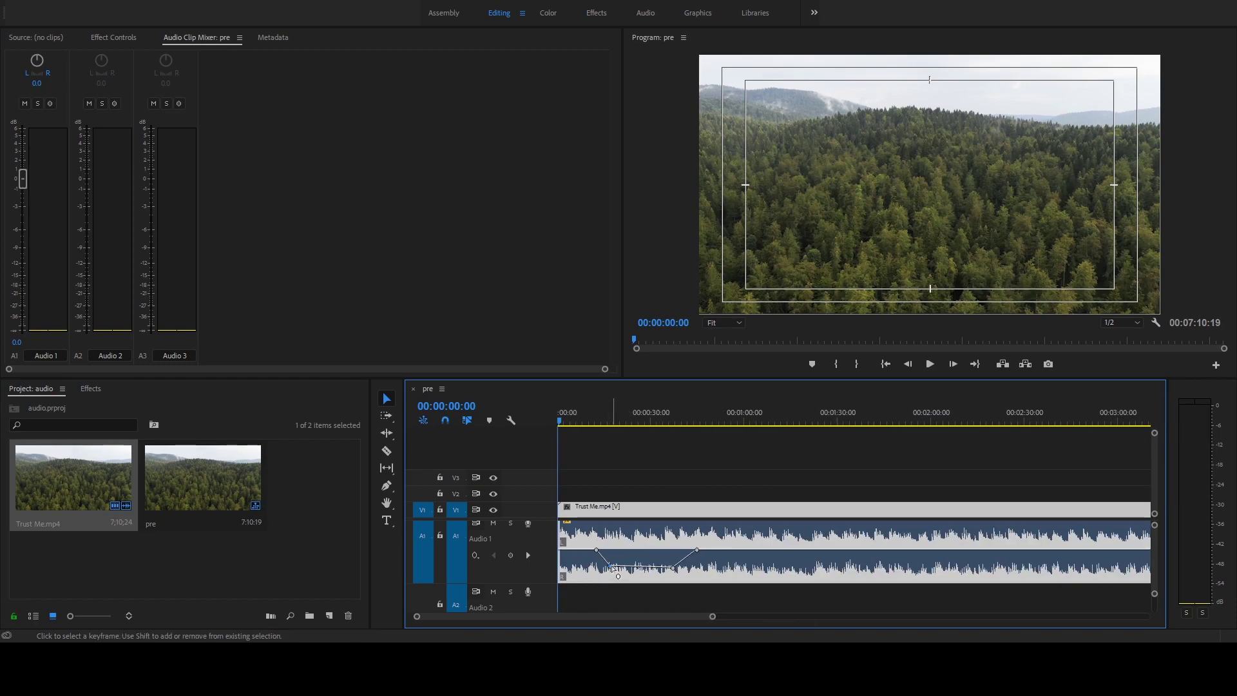
# Turn the dip's keyframes into Bezier curves and drag the handles to deepen the dip
pyautogui.press('ctrl')
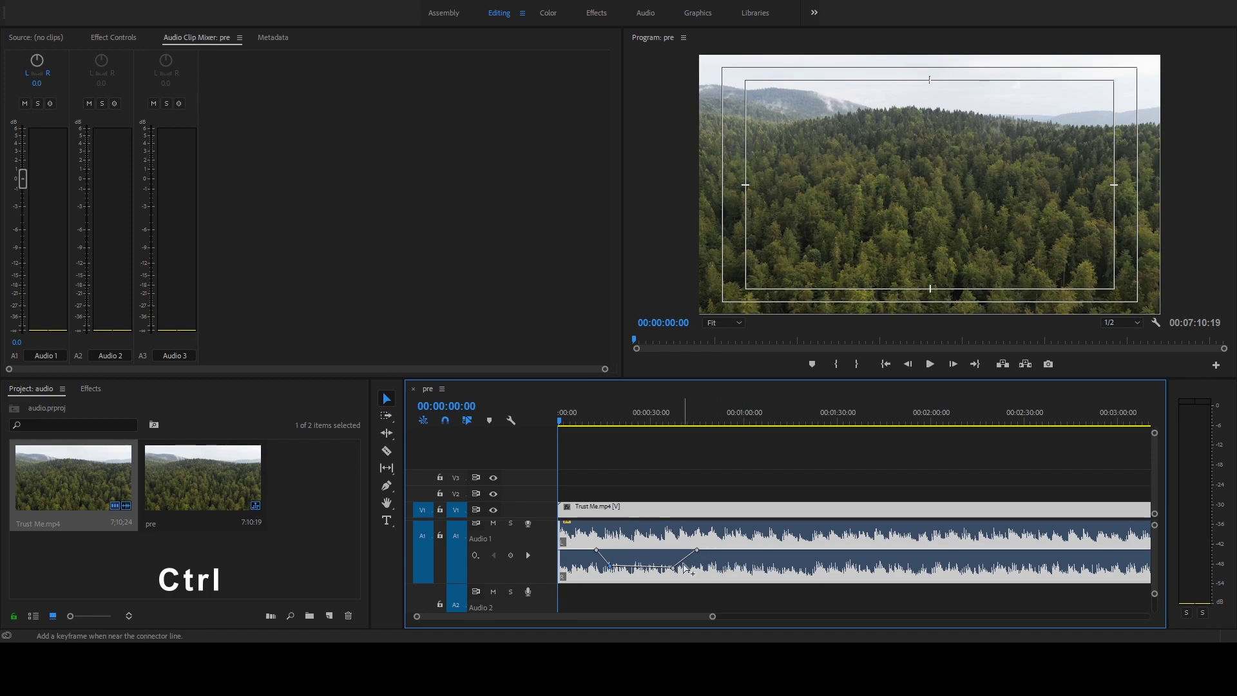
pyautogui.moveTo(674, 570); pyautogui.dragTo(684, 571)
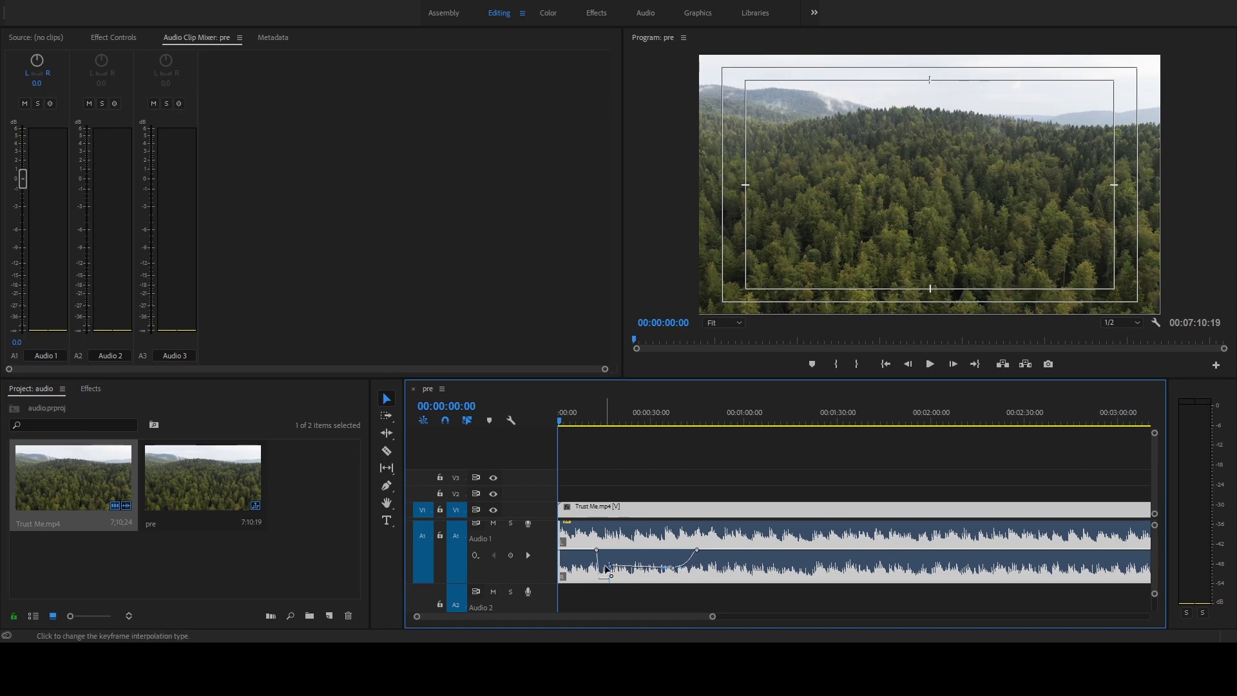
pyautogui.moveTo(612, 568); pyautogui.dragTo(606, 571)
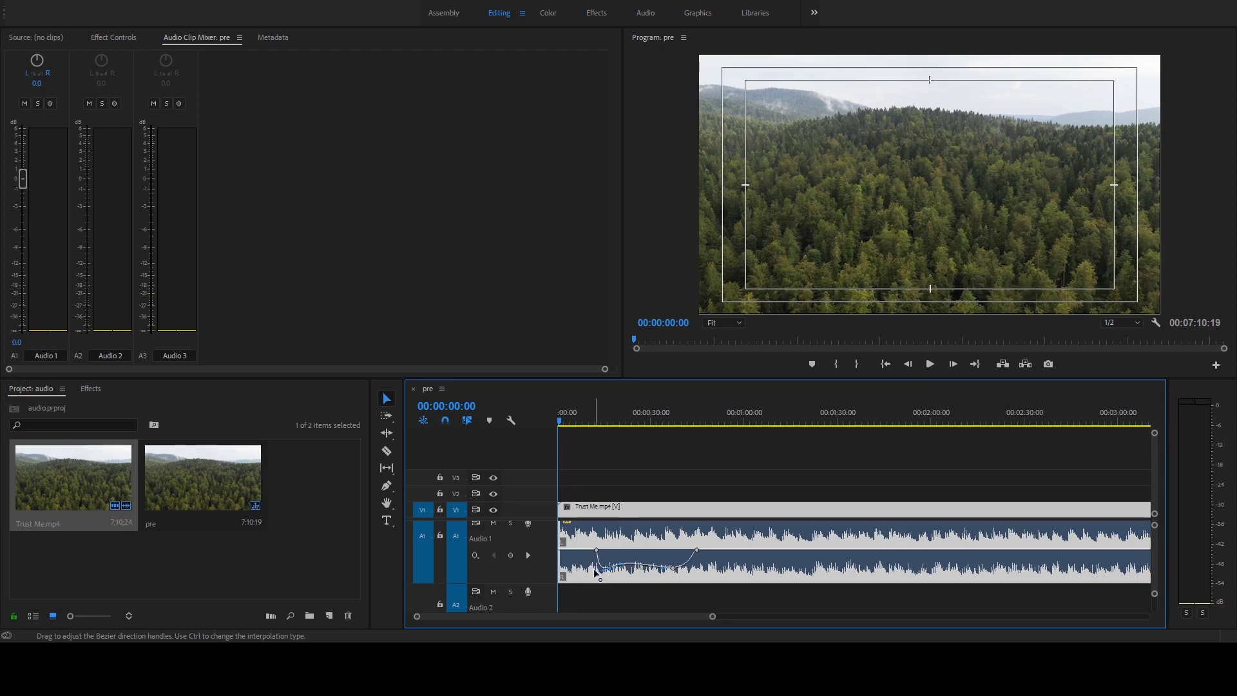
pyautogui.moveTo(597, 577); pyautogui.dragTo(600, 572)
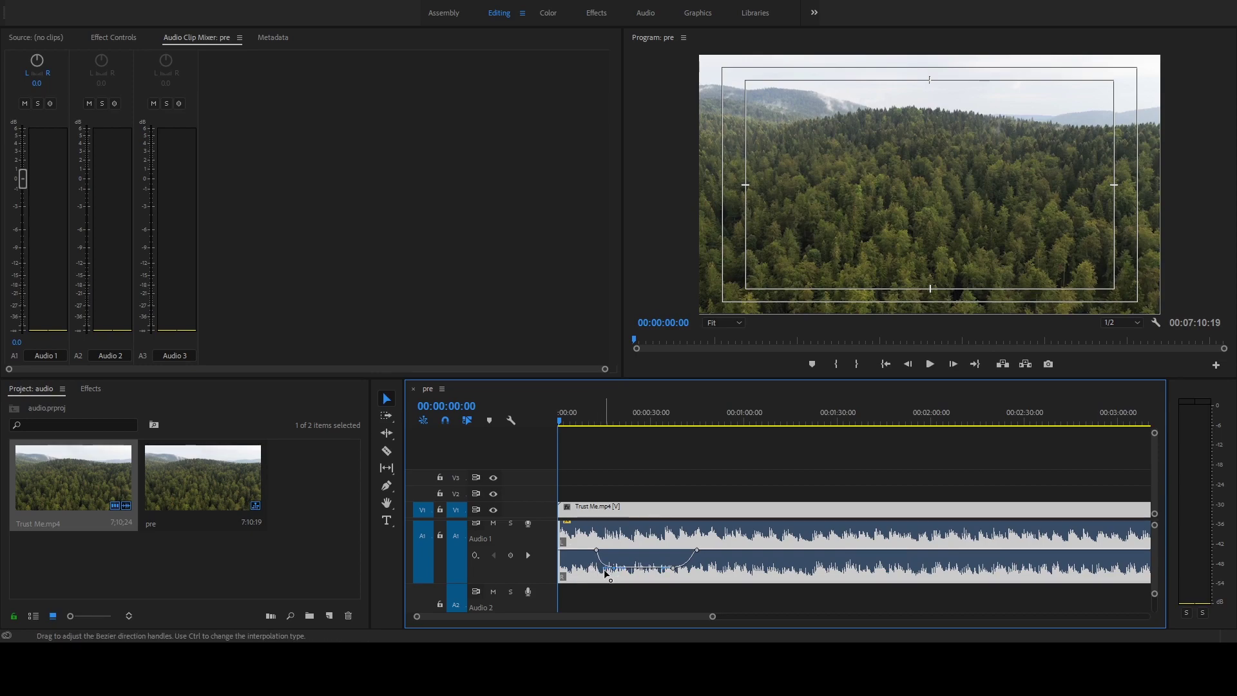
pyautogui.keyDown('alt'); pyautogui.scroll(2, 598, 571); pyautogui.keyUp('alt')
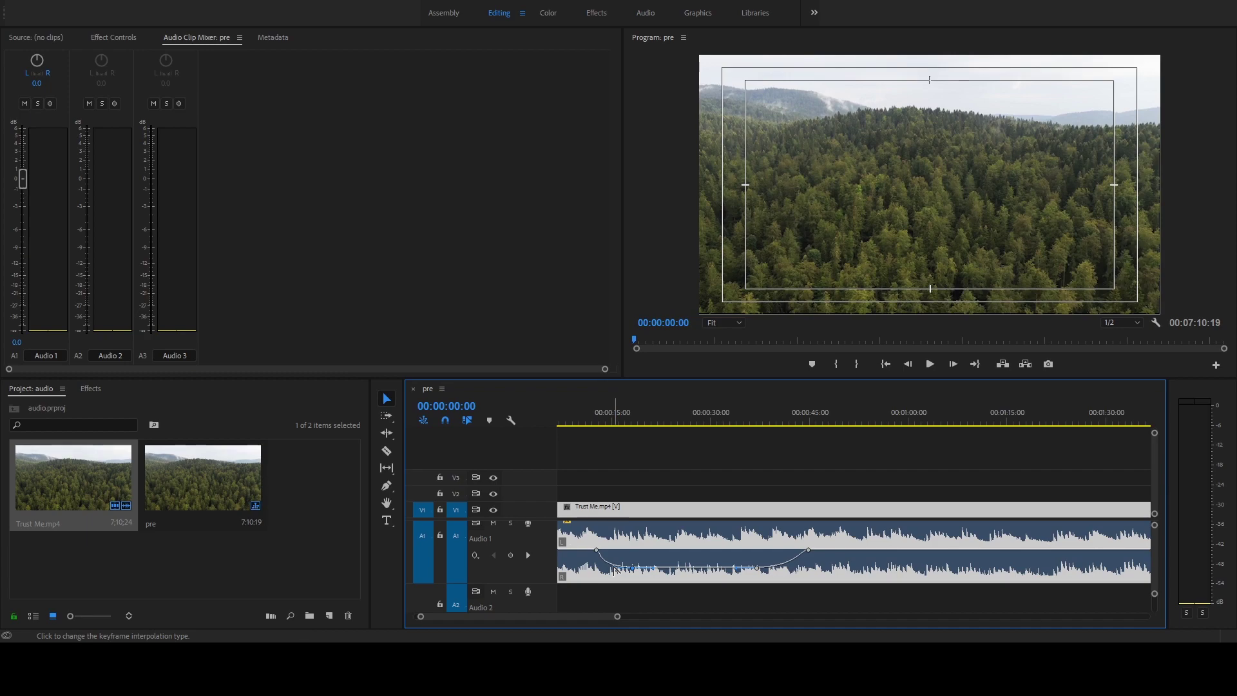
pyautogui.moveTo(614, 570); pyautogui.dragTo(612, 567)
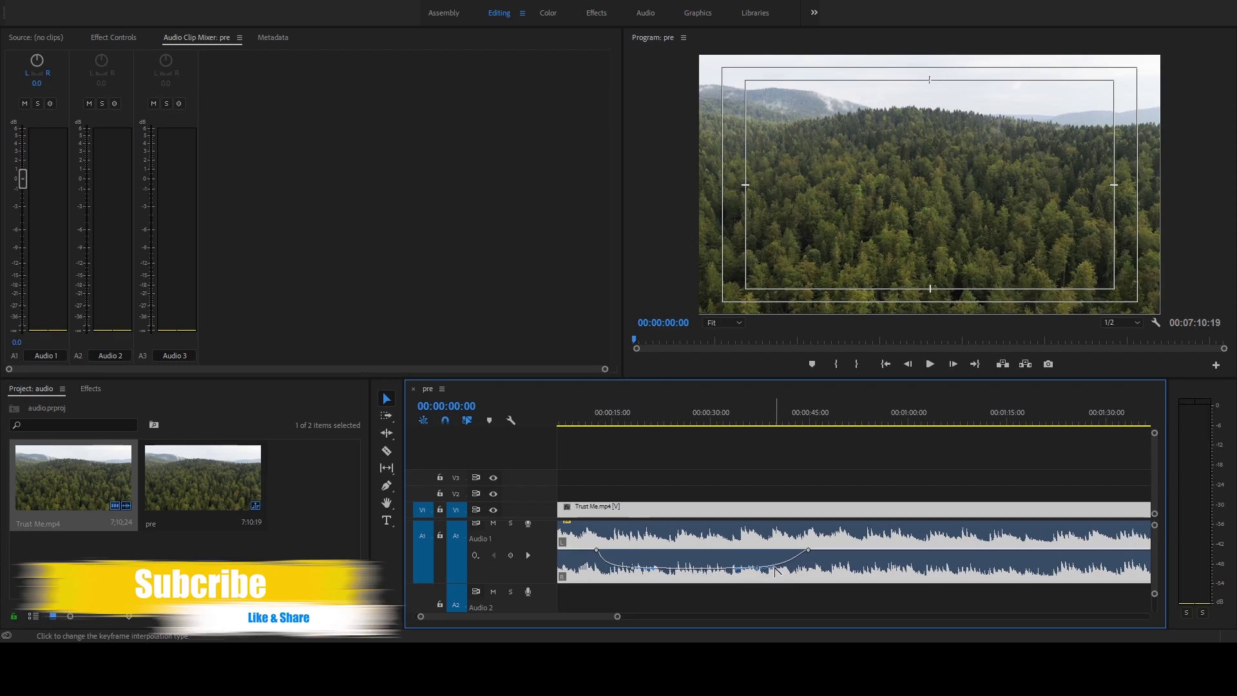
# Move the dip's end keyframe slightly earlier and play the sequence from near the start
pyautogui.press('-')
pyautogui.press('-')
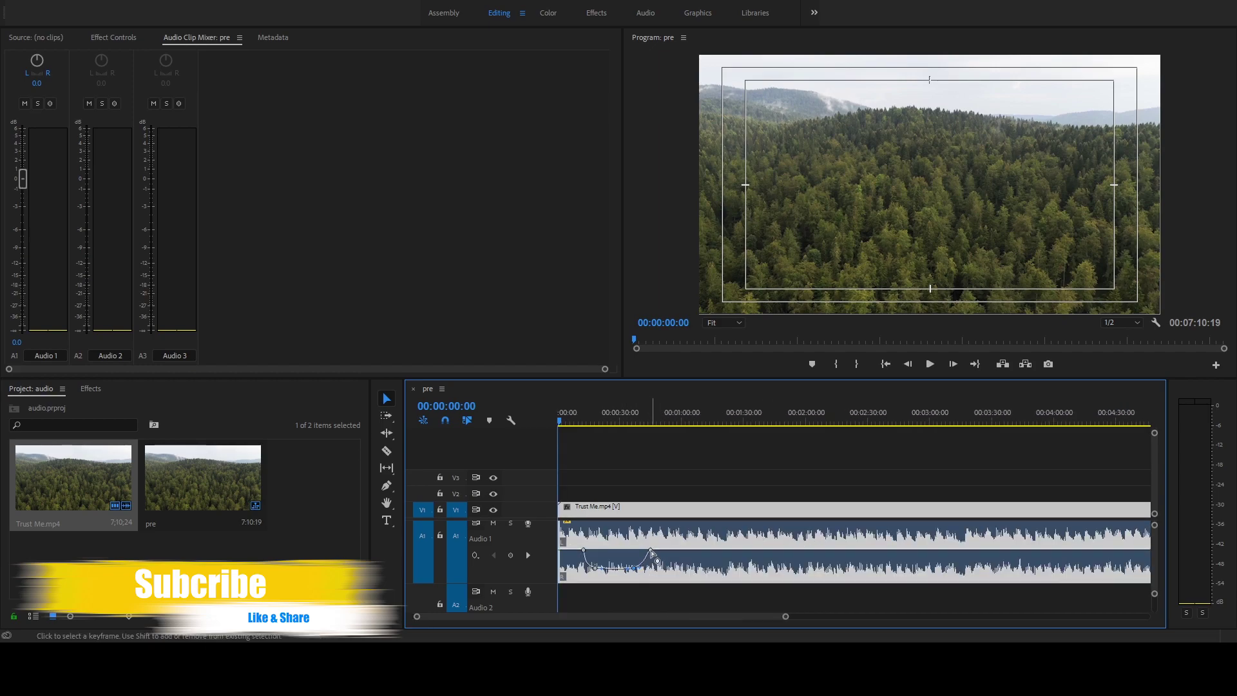
pyautogui.moveTo(651, 553); pyautogui.dragTo(647, 549)
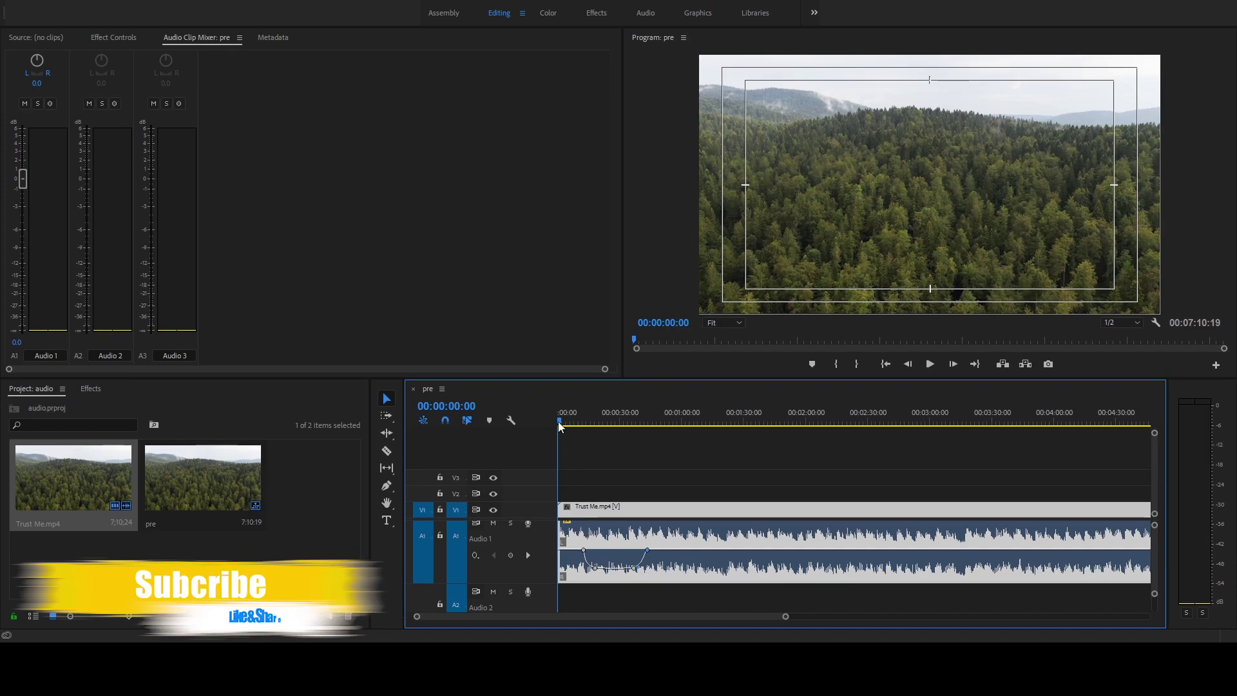
pyautogui.moveTo(559, 426); pyautogui.dragTo(574, 425)
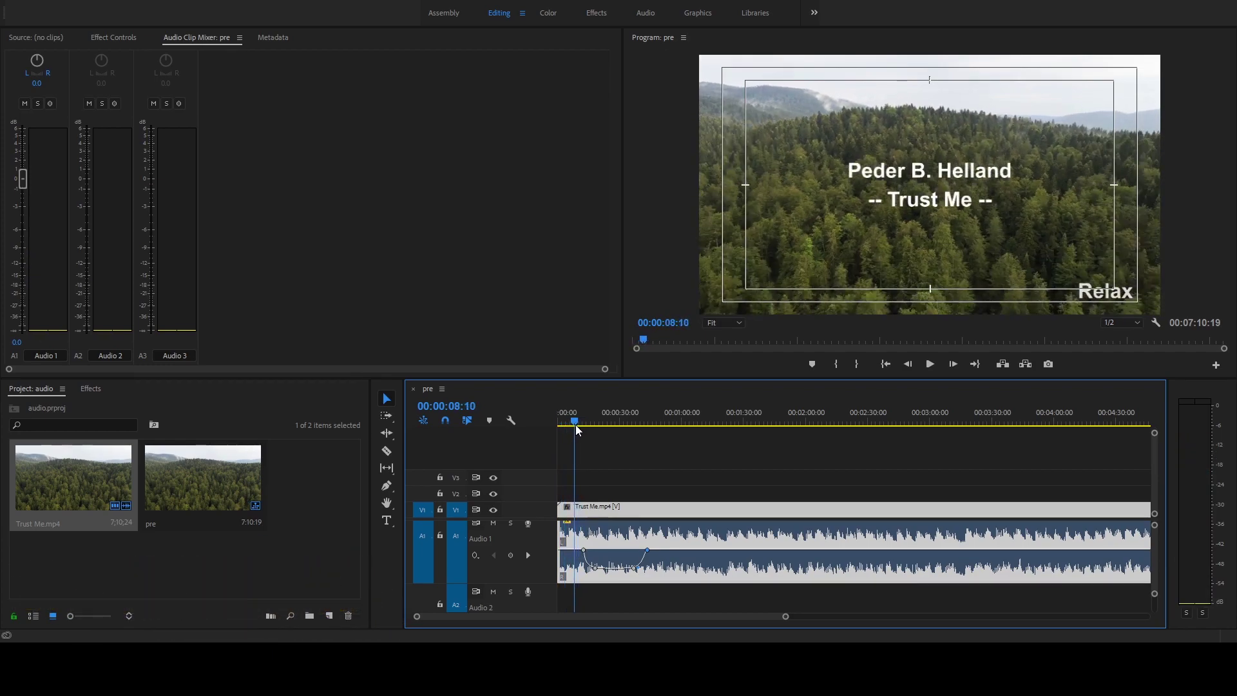
pyautogui.press('space')
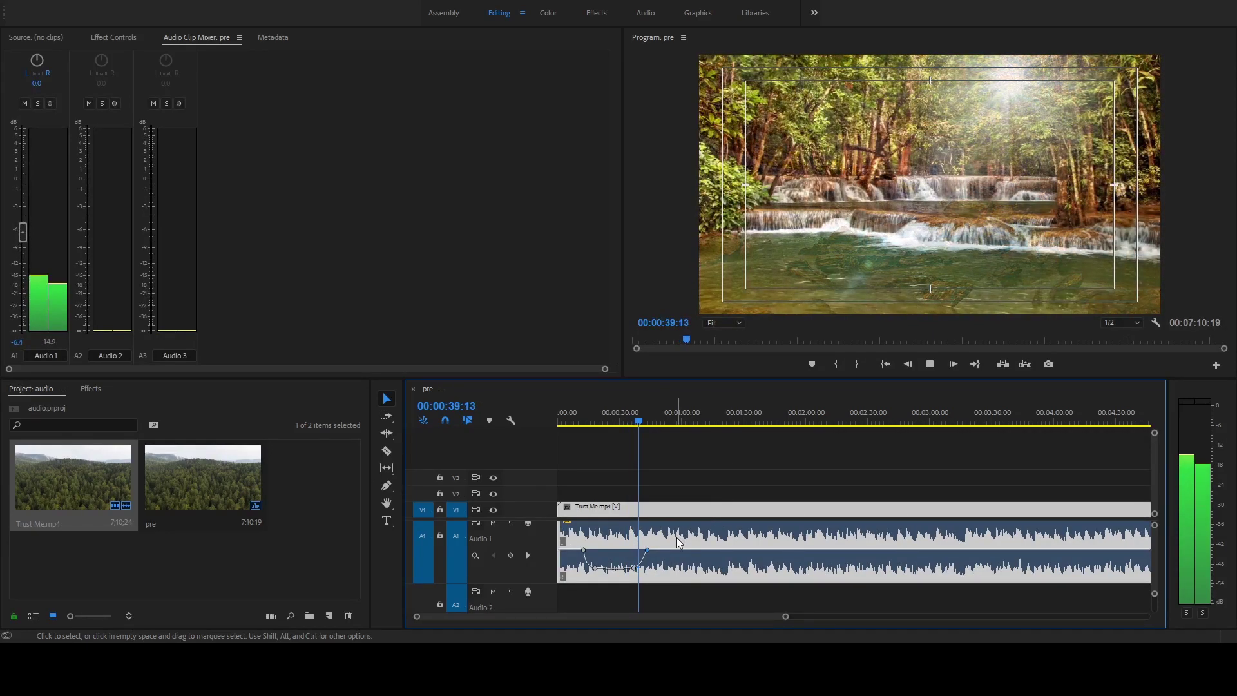
# Stop playback and add three volume keyframes further along Audio 1
pyautogui.press('space')
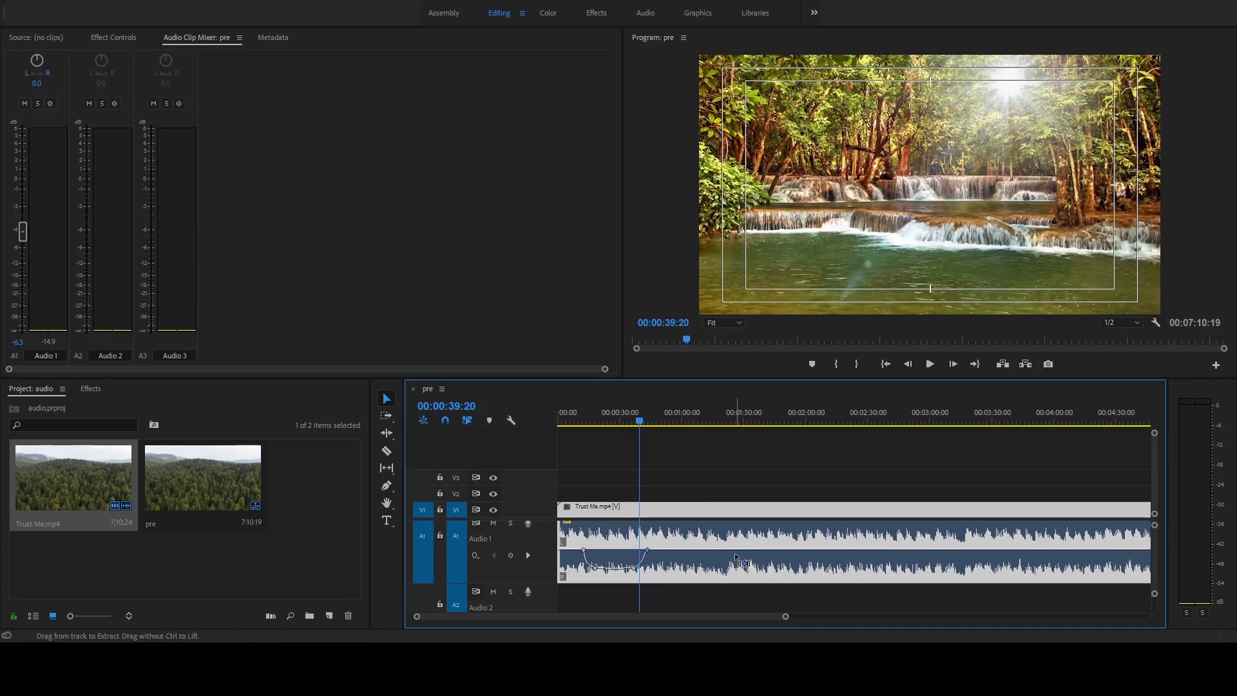
pyautogui.keyDown('ctrl'); pyautogui.click(752, 549); pyautogui.keyUp('ctrl')
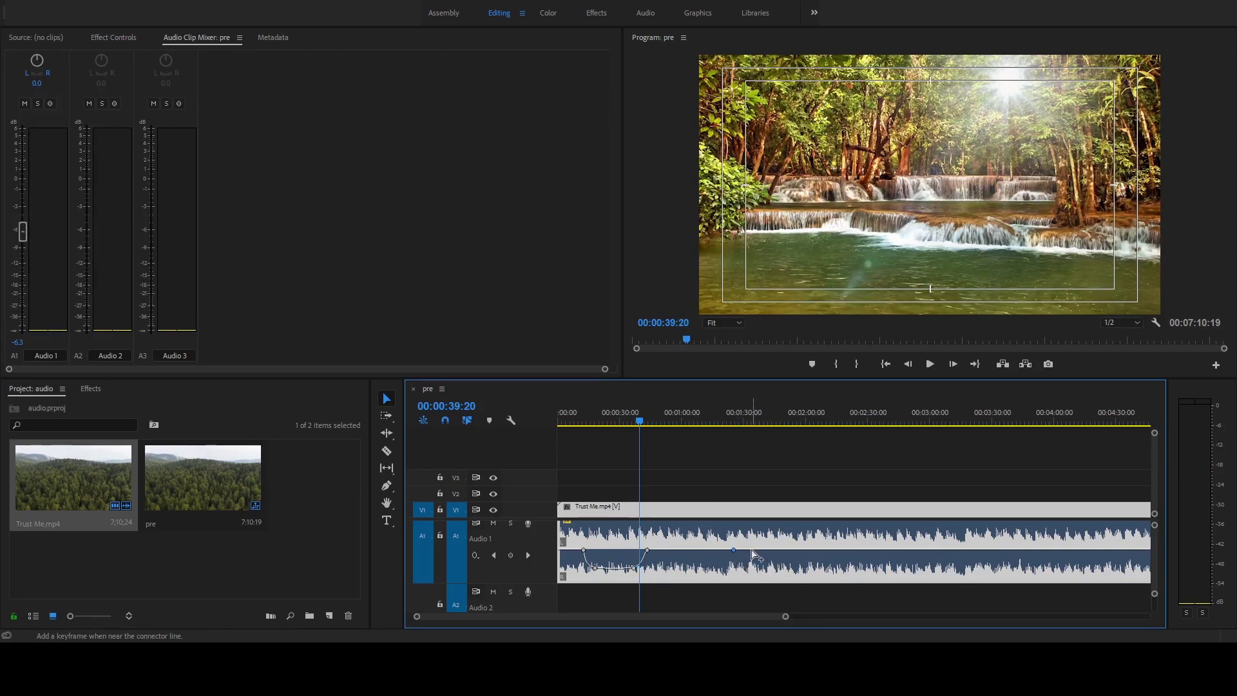
pyautogui.keyDown('ctrl'); pyautogui.click(820, 550); pyautogui.keyUp('ctrl')
pyautogui.keyDown('ctrl'); pyautogui.click(837, 550); pyautogui.keyUp('ctrl')
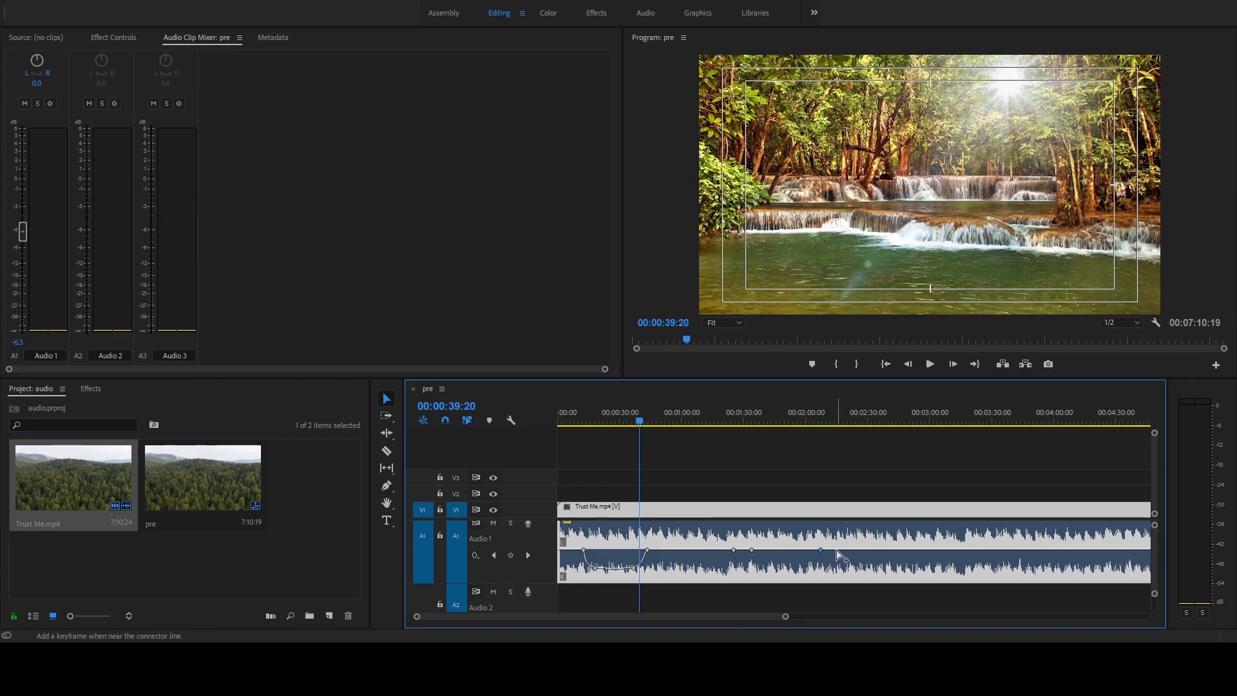
# Lower the second dip's keyframes and give them curved Bezier transitions
pyautogui.click(752, 551)
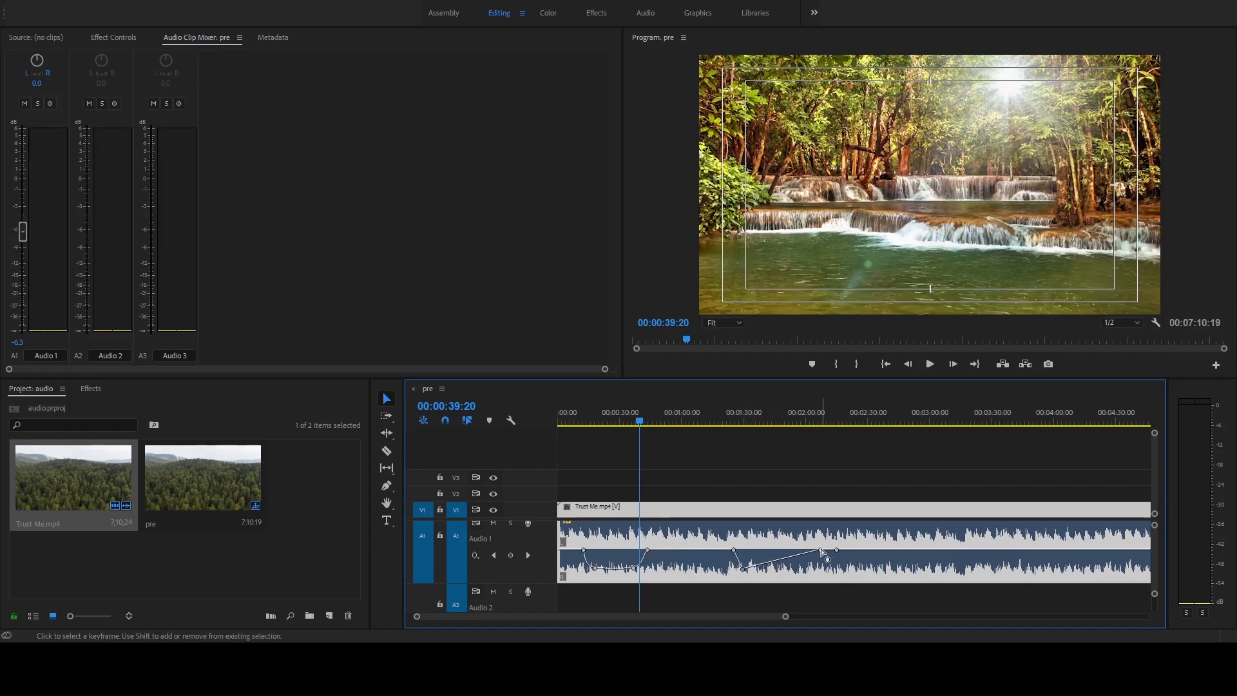
pyautogui.moveTo(752, 550)
pyautogui.mouseDown()
pyautogui.moveTo(763, 565)
pyautogui.moveTo(783, 561)
pyautogui.mouseUp()
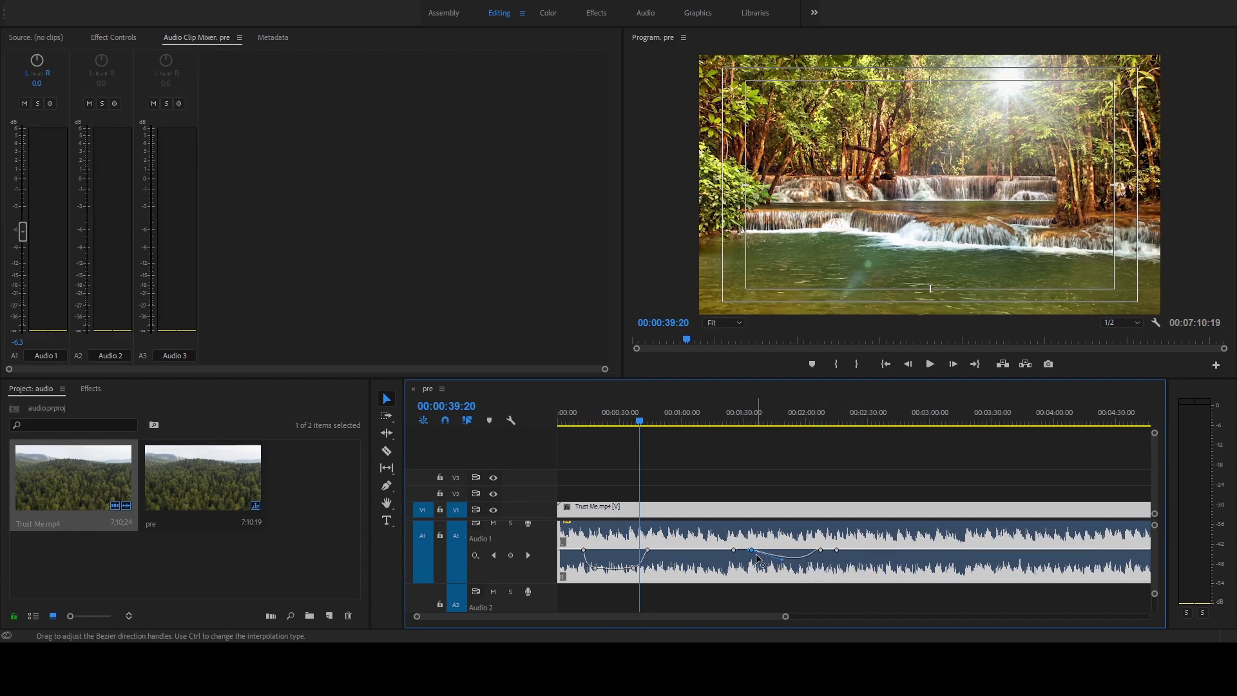
pyautogui.moveTo(757, 557); pyautogui.dragTo(746, 567)
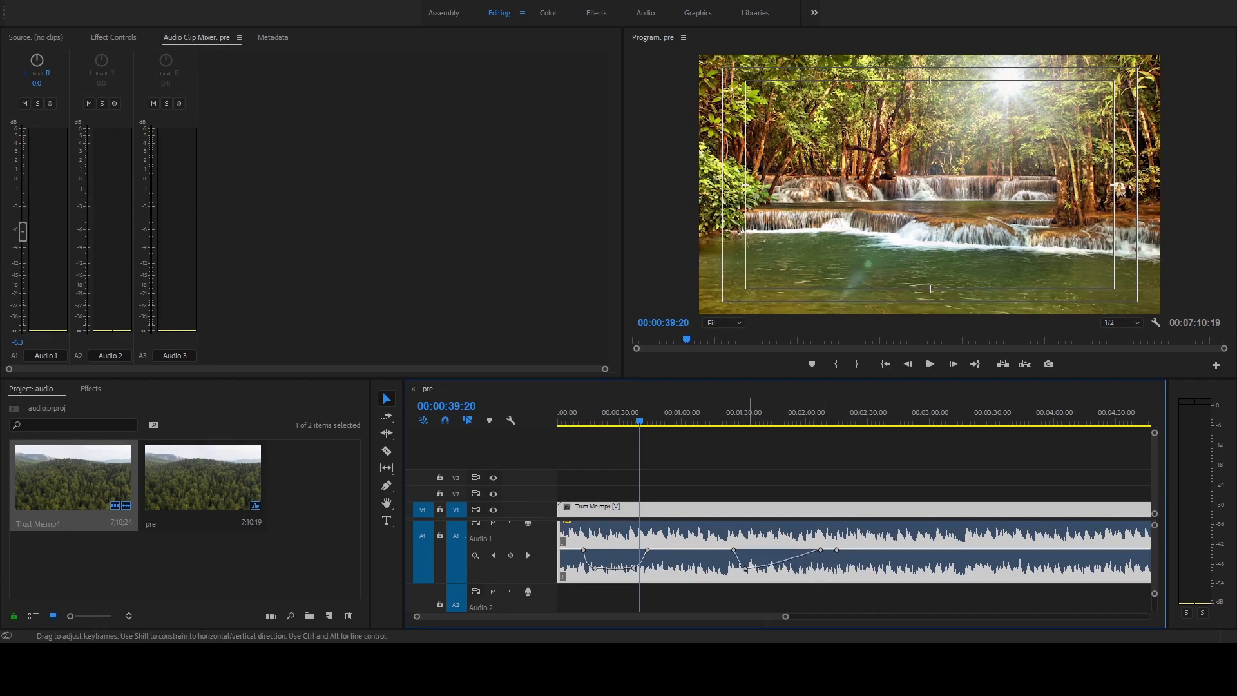
pyautogui.moveTo(821, 550); pyautogui.dragTo(818, 565)
pyautogui.moveTo(819, 571); pyautogui.dragTo(846, 575)
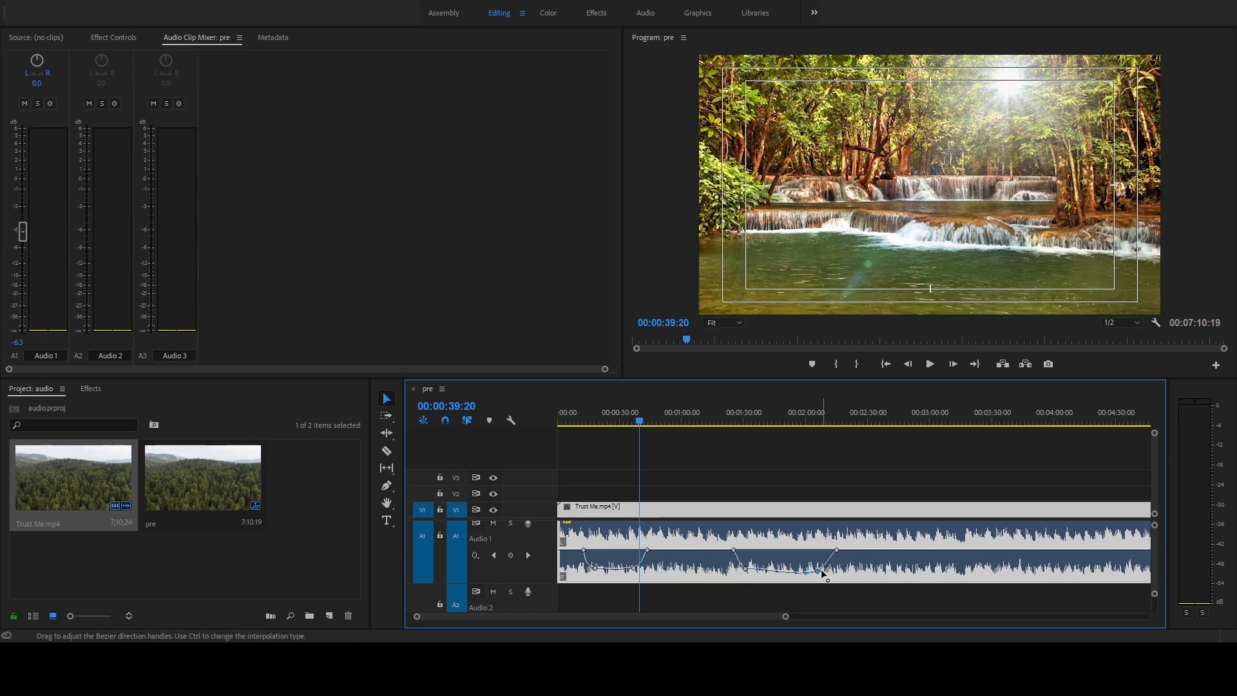
pyautogui.moveTo(825, 574); pyautogui.dragTo(846, 568)
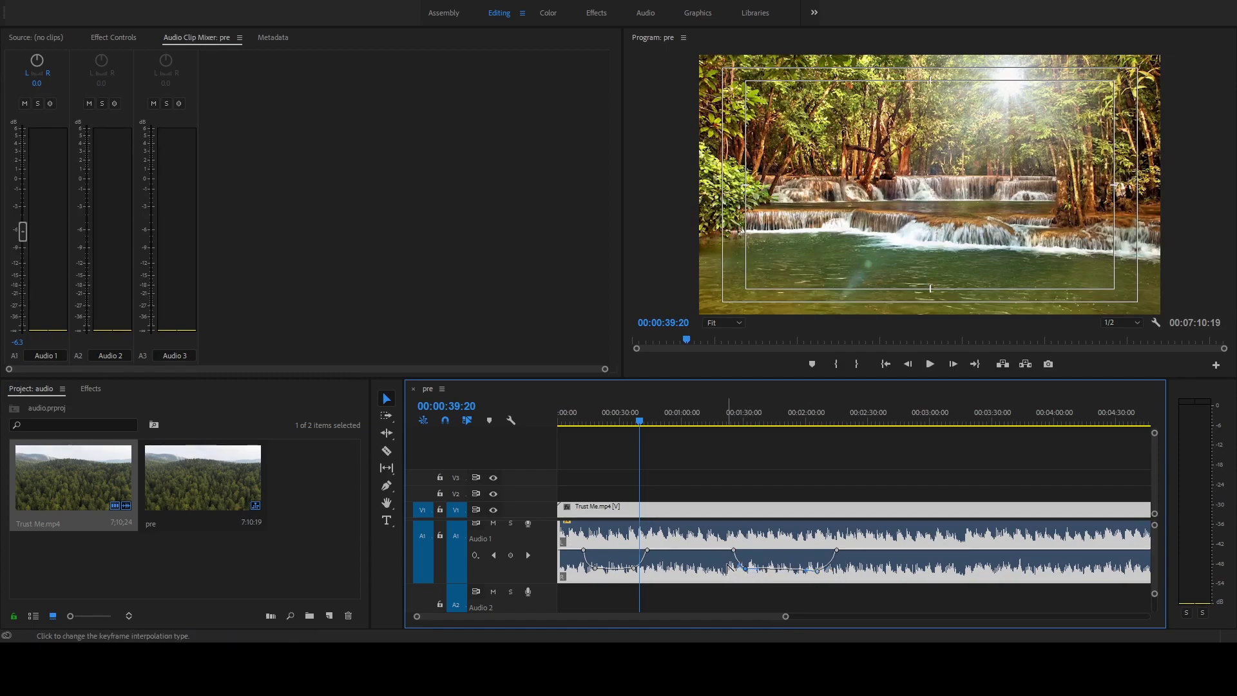
# Fine-tune the second dip's start and end keyframes and park the playhead just before it
pyautogui.click(747, 570)
pyautogui.moveTo(746, 571); pyautogui.dragTo(749, 571)
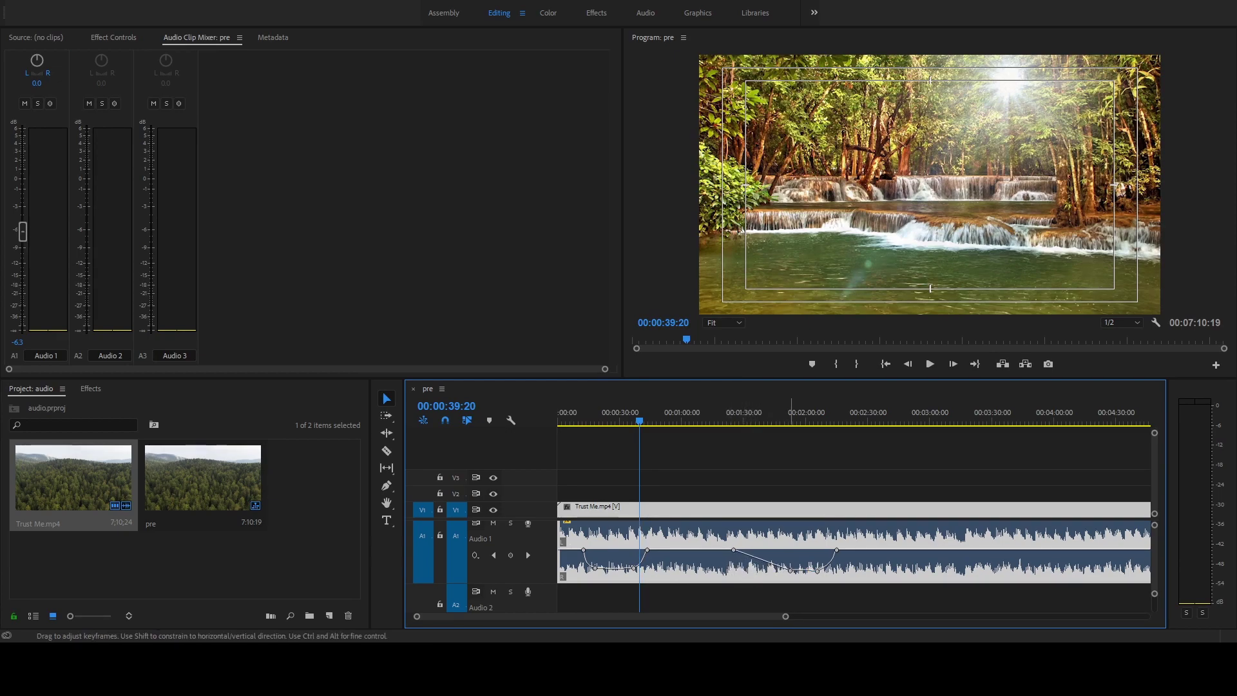
pyautogui.click(792, 570)
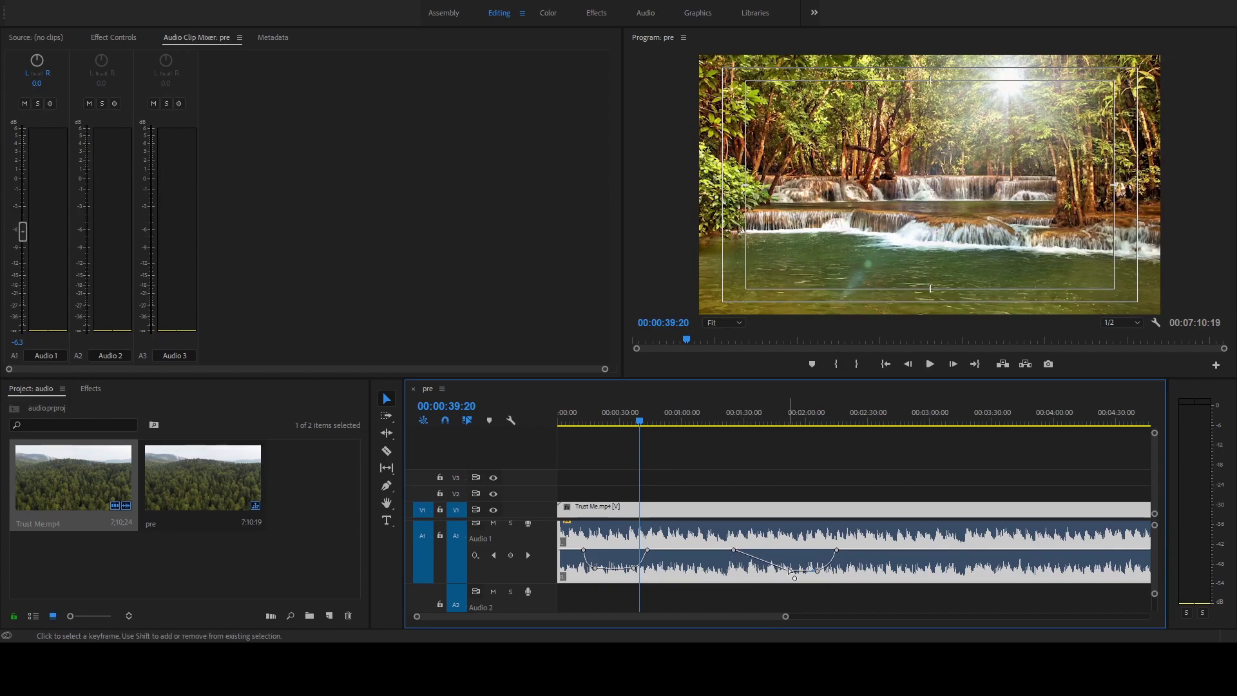
pyautogui.click(818, 571)
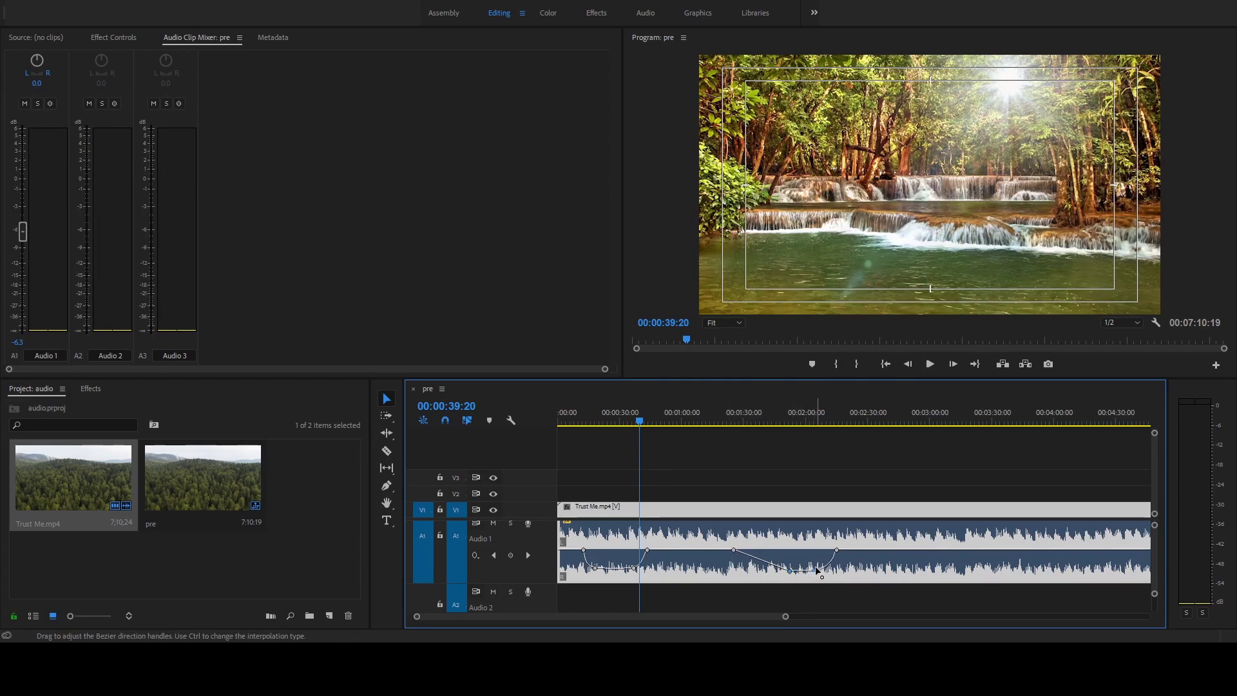
pyautogui.moveTo(639, 424); pyautogui.dragTo(728, 423)
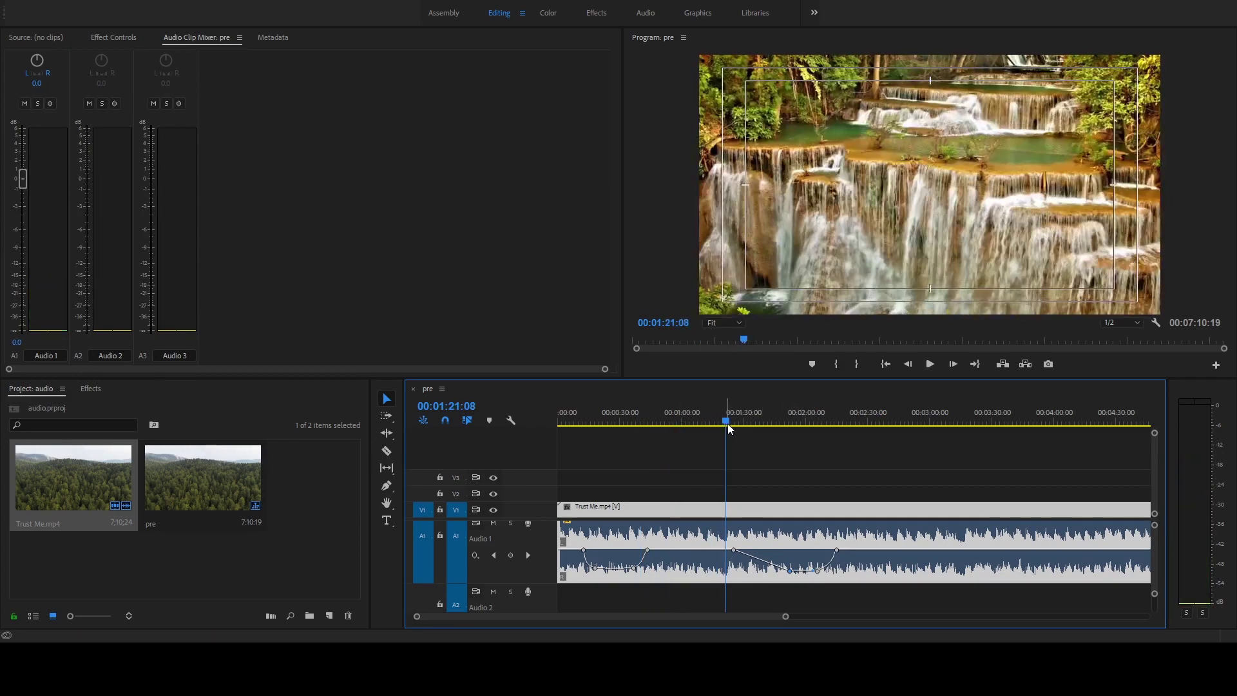
# Play through the second dip to 00:02:23:24, stop, and zoom out to the whole clip
pyautogui.press('space')
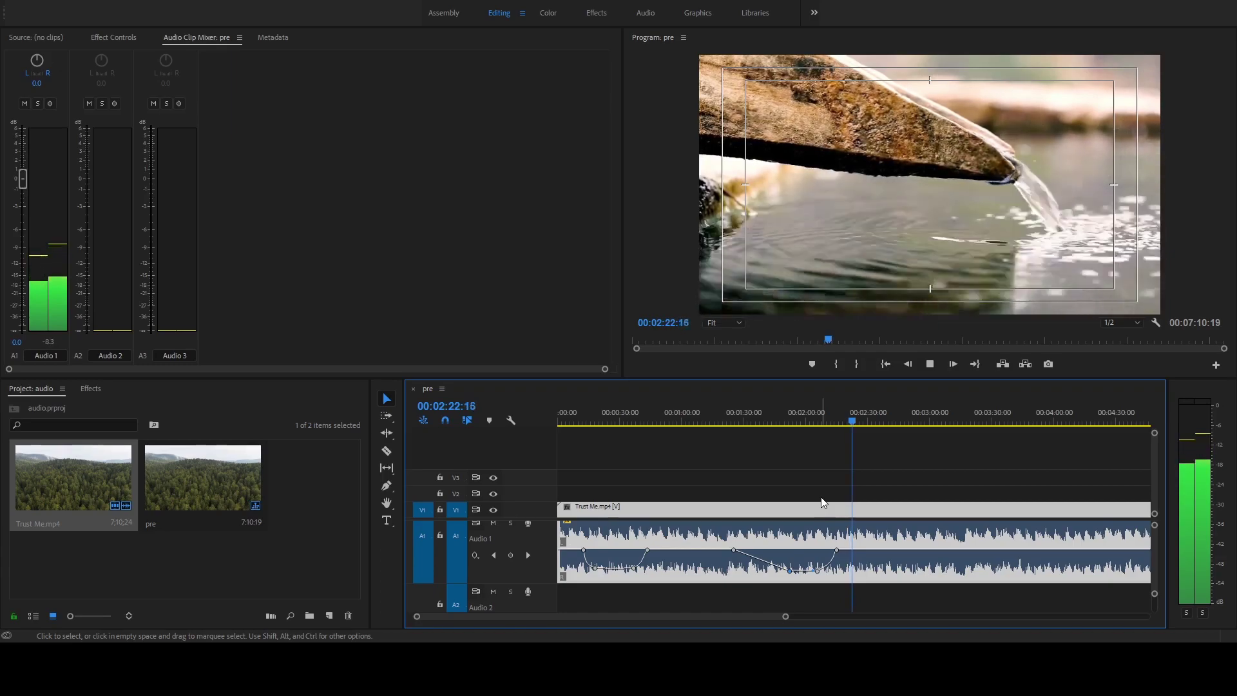
pyautogui.press('space')
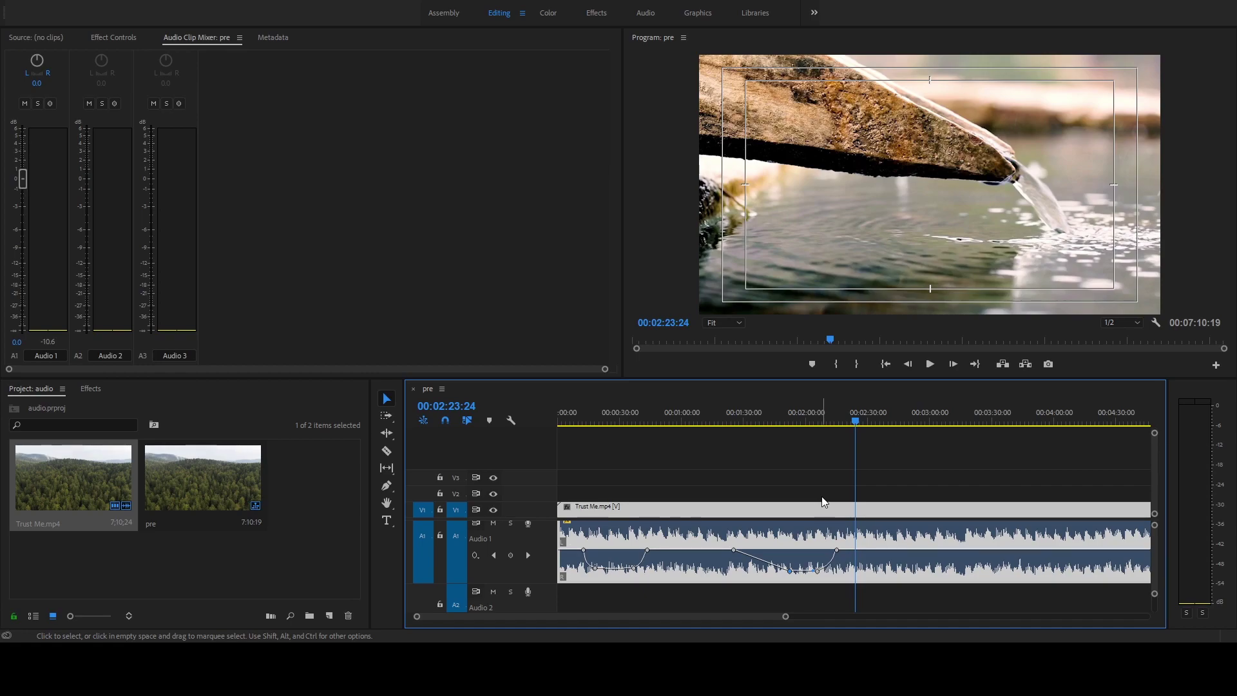
pyautogui.press('-')
pyautogui.press('-')
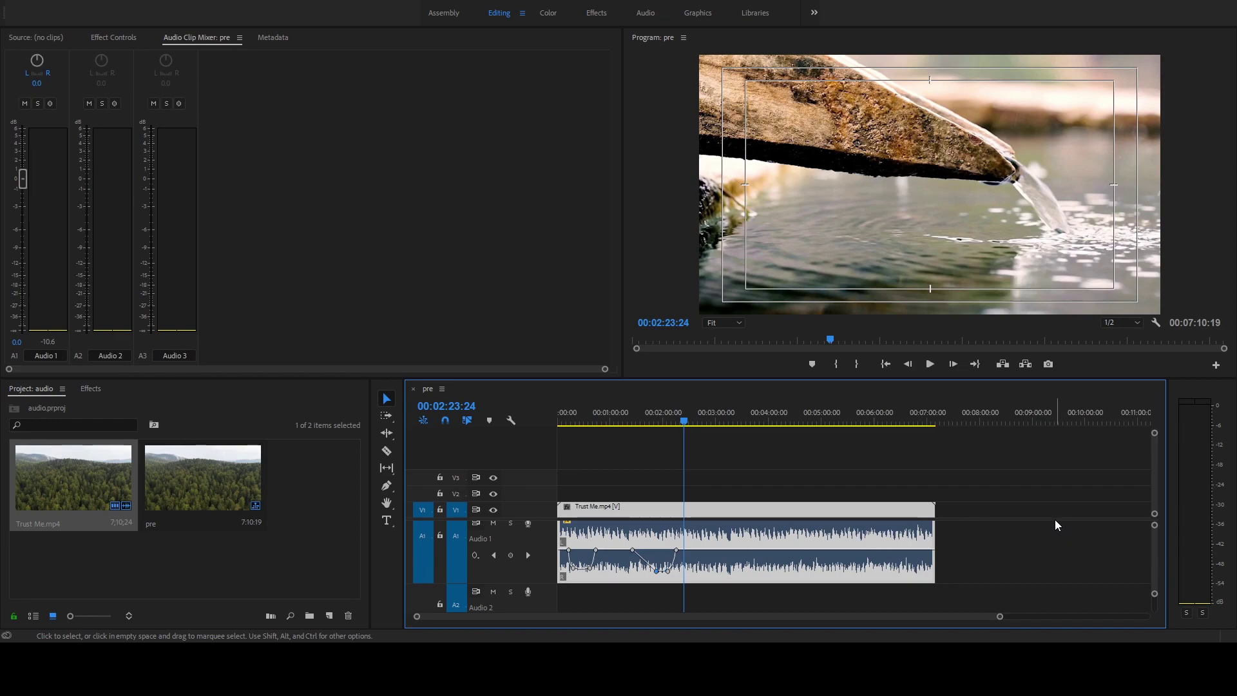
pyautogui.scroll(-1, 1055, 519)
pyautogui.scroll(-1, 1055, 518)
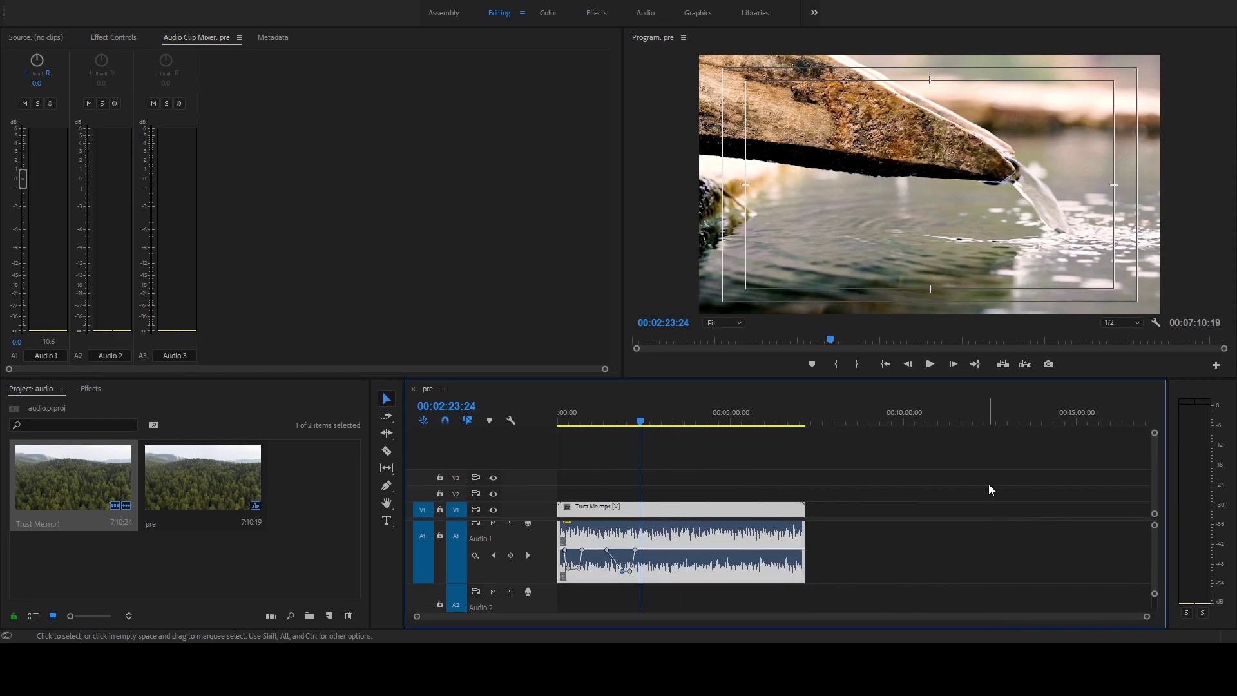